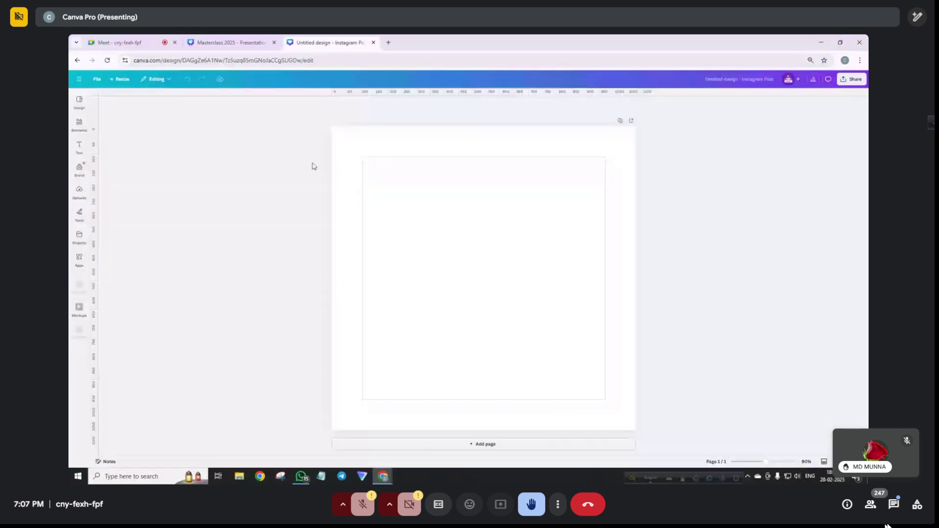
# Select the blank page, browse the Instagram Post templates, and bring up the Elements library.
pyautogui.click(422, 198)
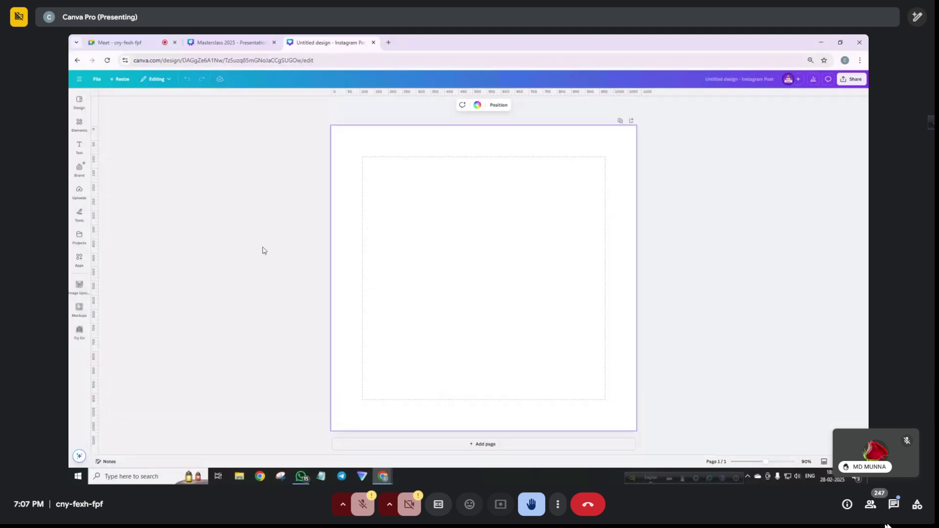
pyautogui.click(78, 191)
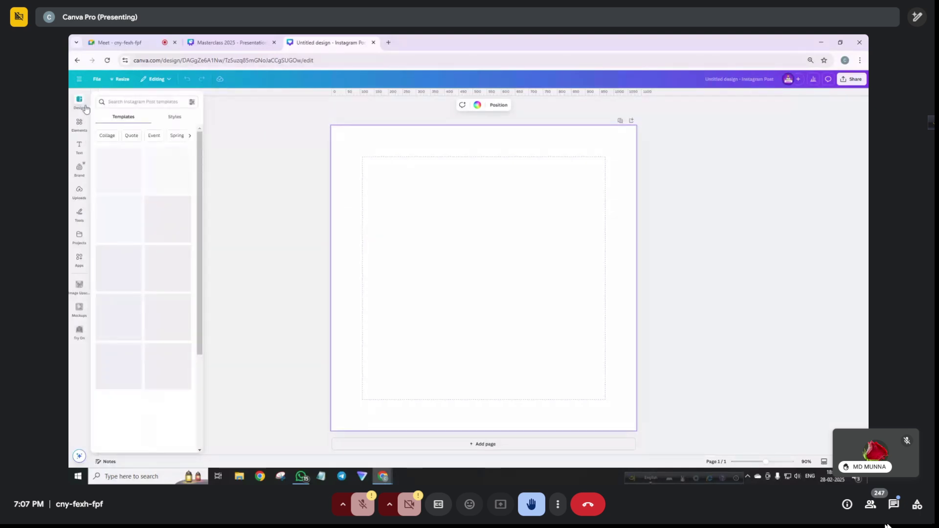
pyautogui.click(80, 104)
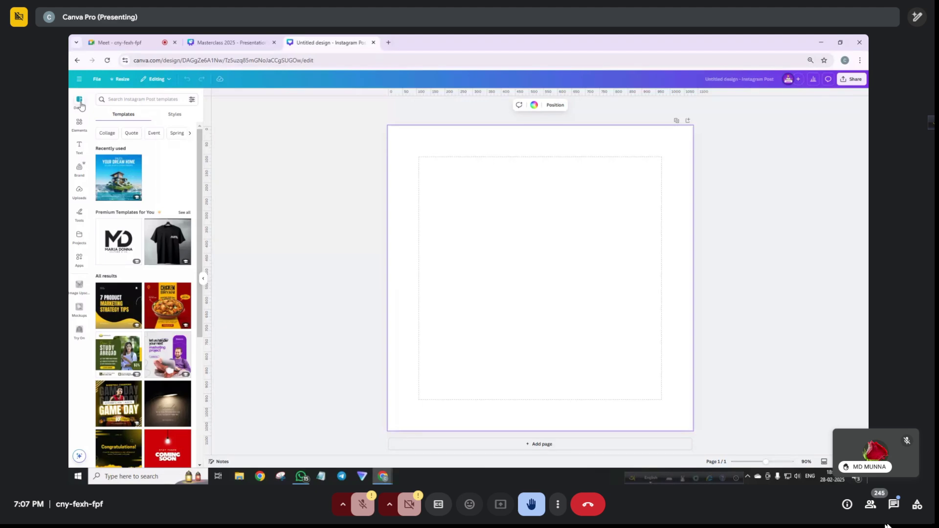
pyautogui.scroll(-1, 149, 344)
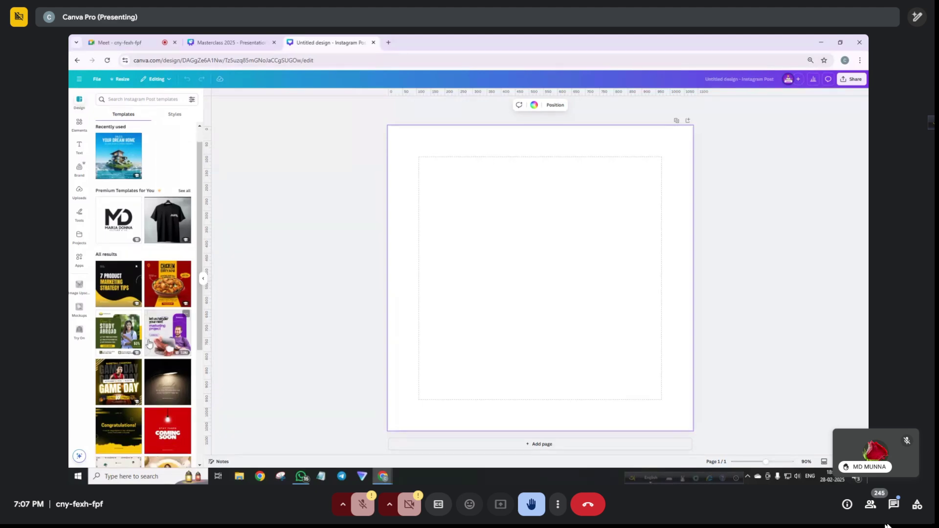
pyautogui.scroll(-10, 149, 343)
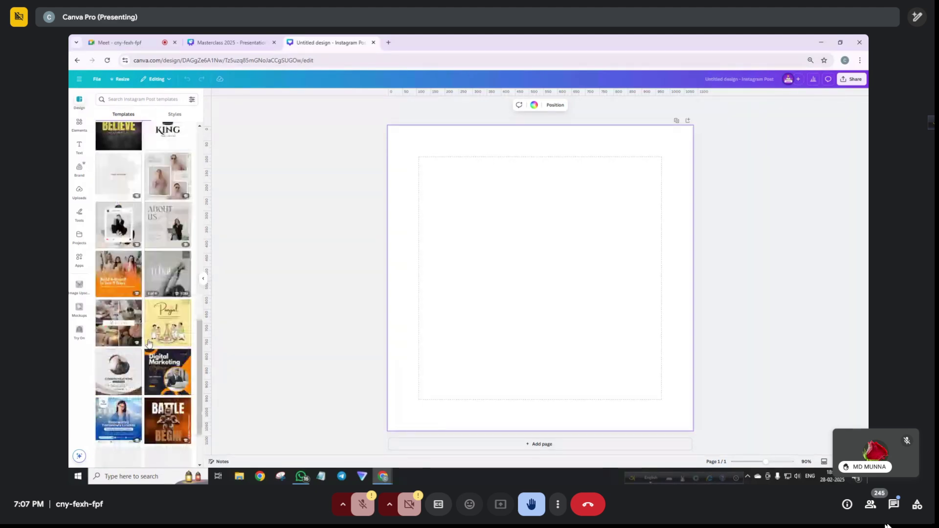
pyautogui.scroll(-5, 149, 344)
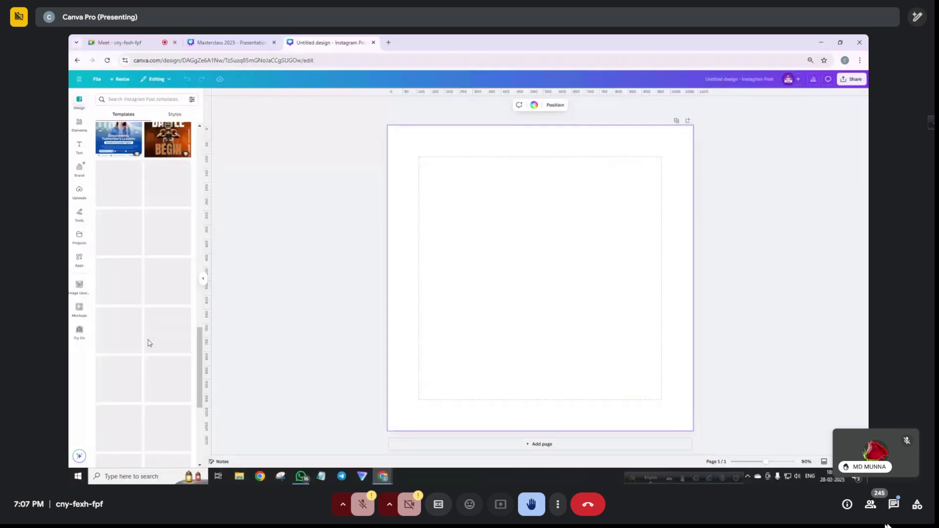
pyautogui.scroll(-5, 149, 343)
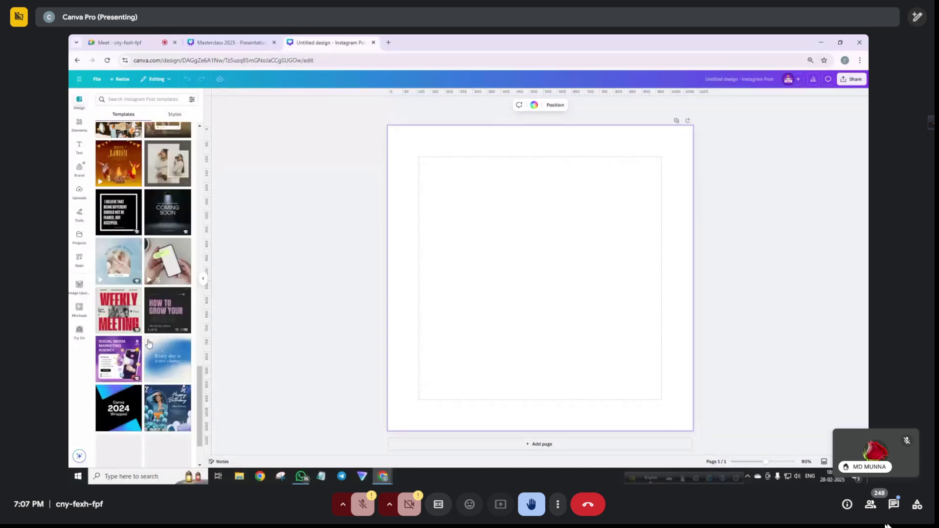
pyautogui.scroll(5, 149, 344)
pyautogui.scroll(5, 149, 344)
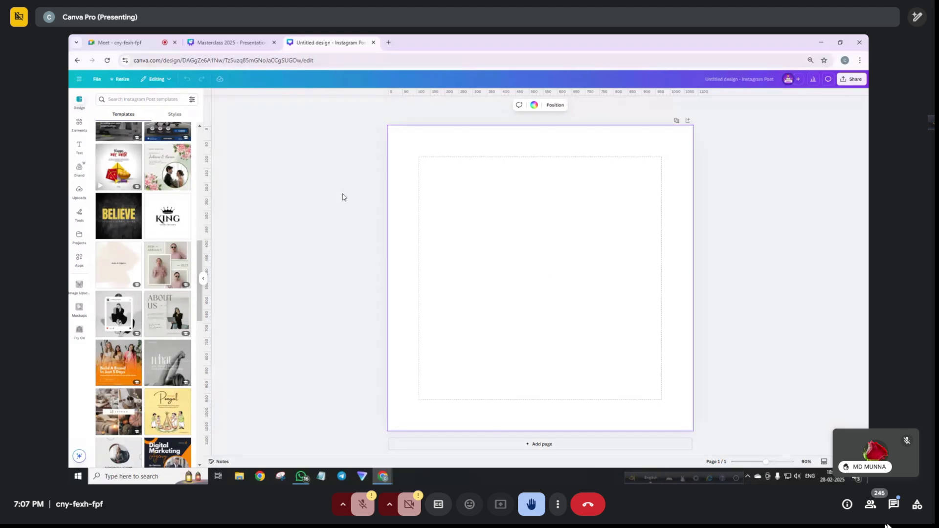
pyautogui.click(80, 125)
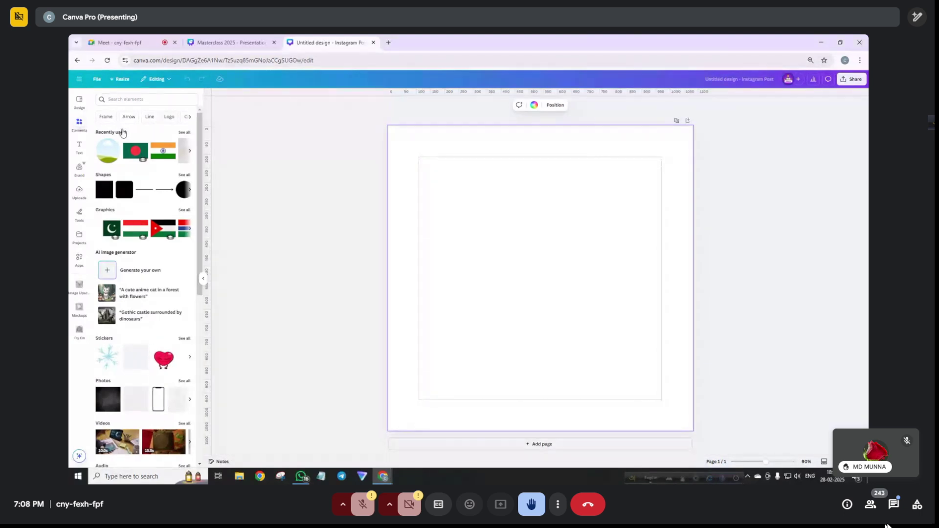
# Add a purple square and stretch it into a tall rectangle, about 347×624, at the top-left.
pyautogui.click(109, 198)
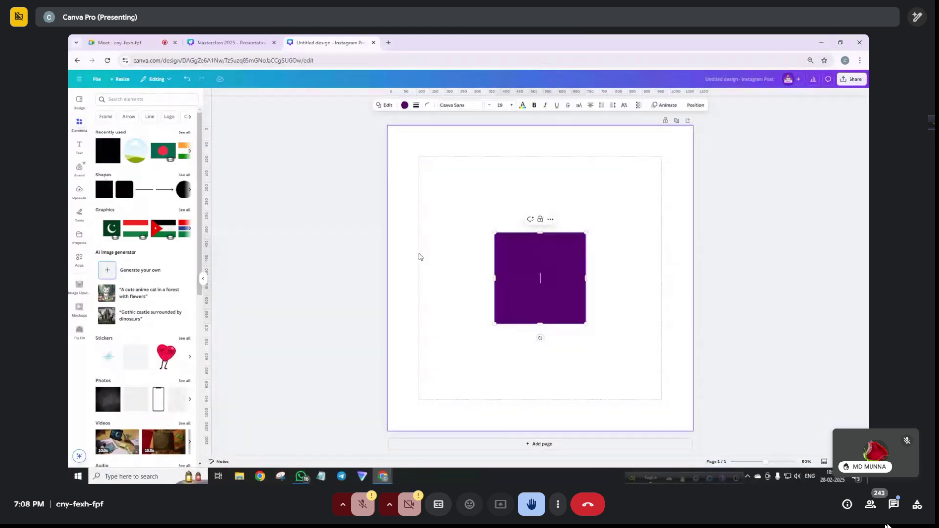
pyautogui.moveTo(516, 262); pyautogui.dragTo(440, 221)
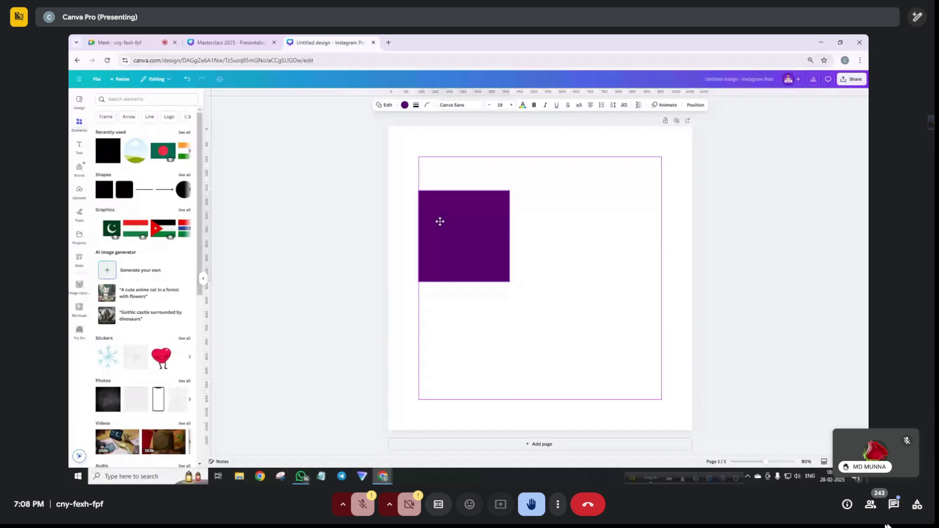
pyautogui.moveTo(509, 238); pyautogui.dragTo(470, 202)
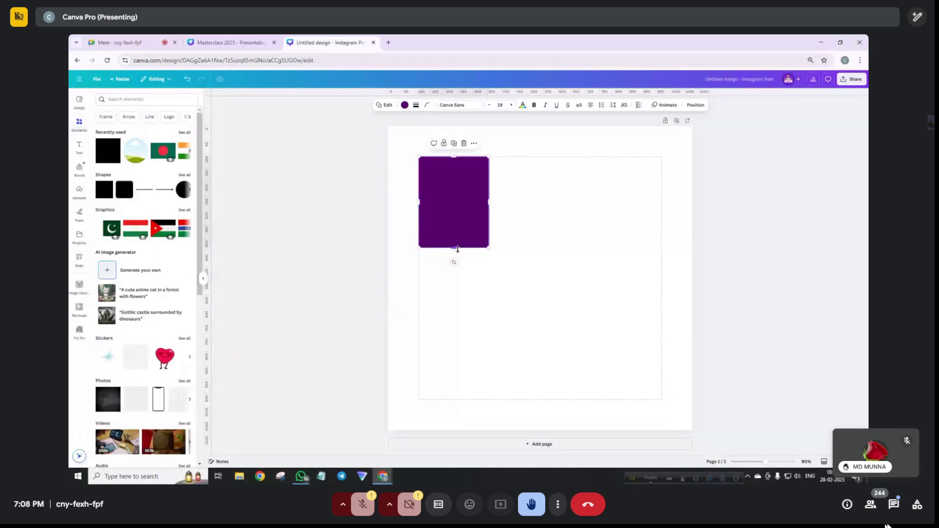
pyautogui.moveTo(454, 248); pyautogui.dragTo(465, 333)
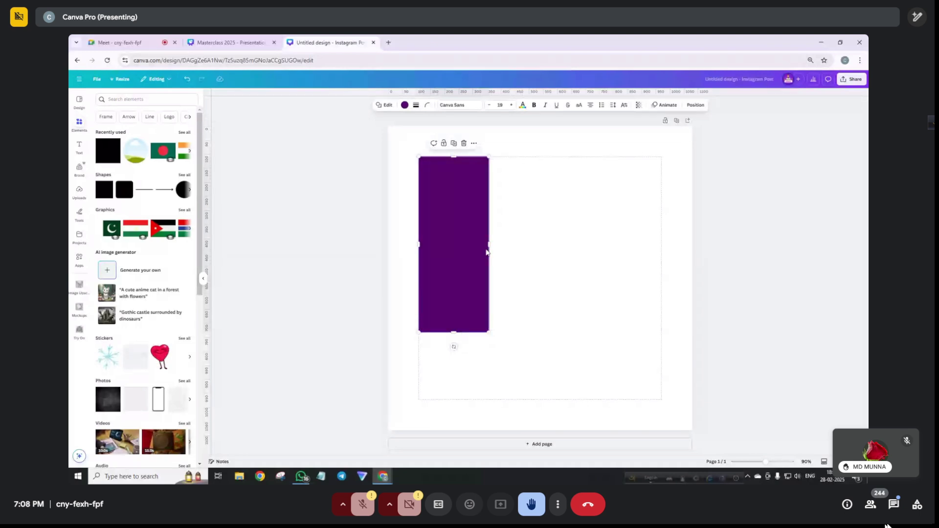
pyautogui.moveTo(488, 244); pyautogui.dragTo(517, 246)
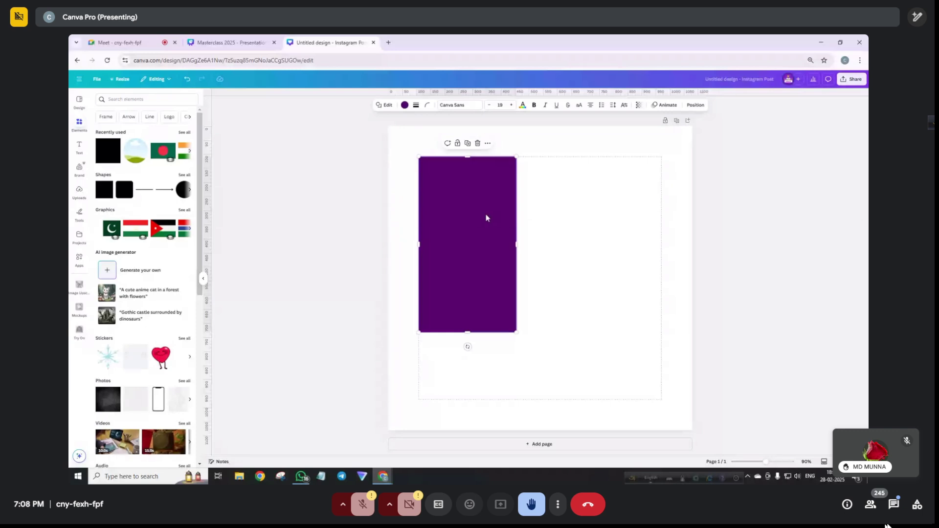
pyautogui.click(76, 194)
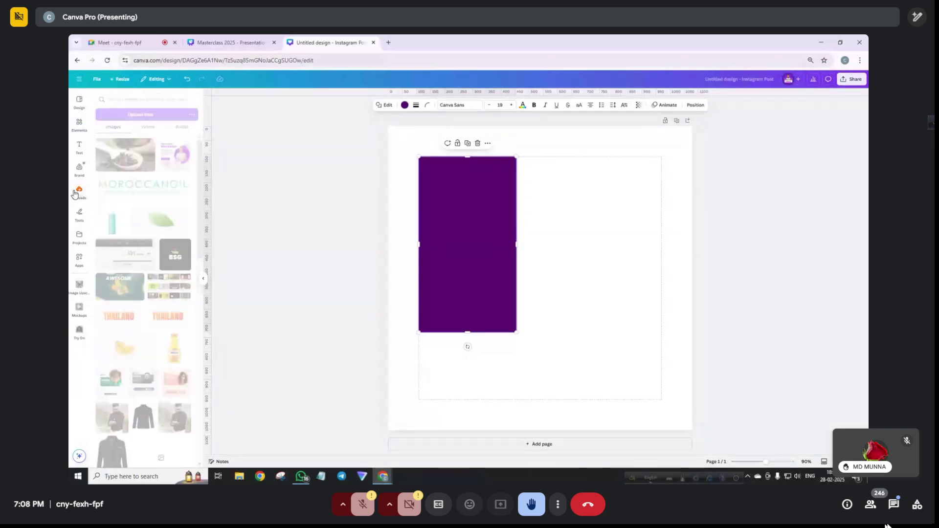
# Place the smiling man's photo from Uploads and remove its background with BG Remover.
pyautogui.scroll(-5, 158, 341)
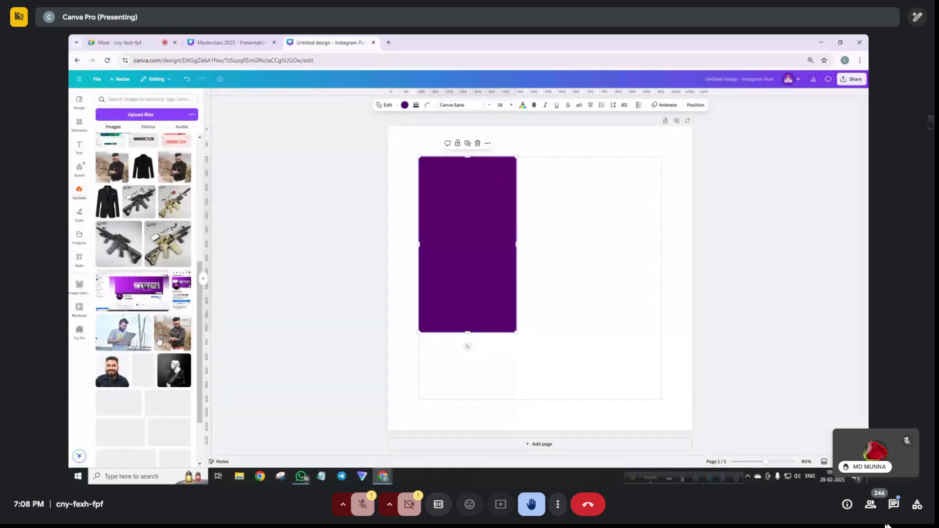
pyautogui.scroll(-3, 158, 341)
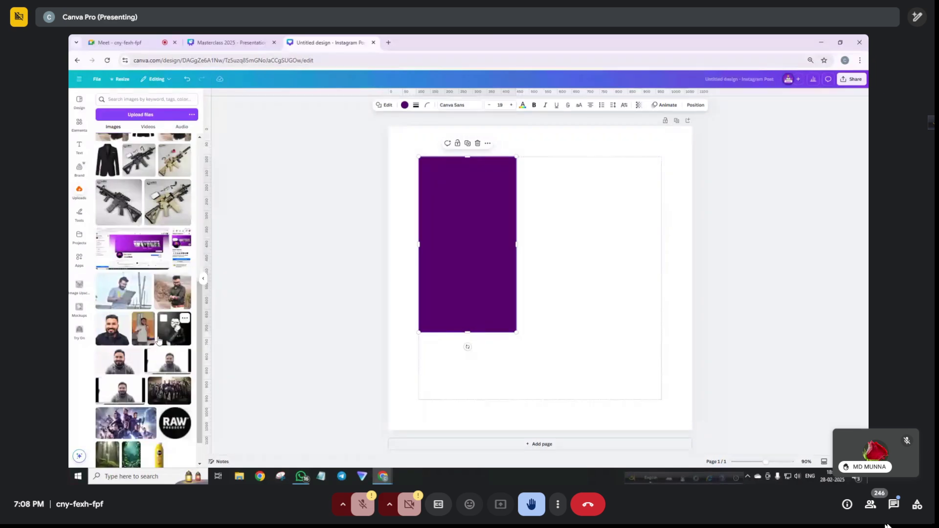
pyautogui.scroll(-5, 151, 341)
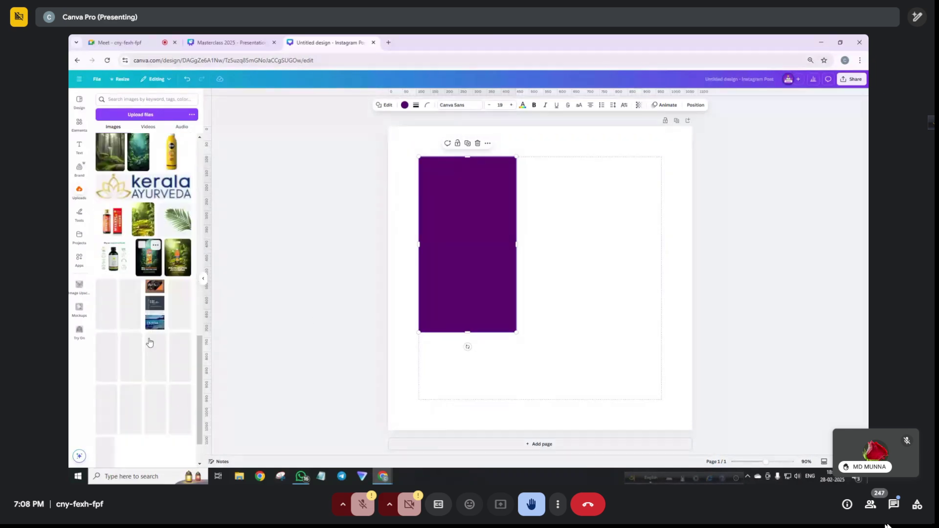
pyautogui.scroll(-6, 150, 342)
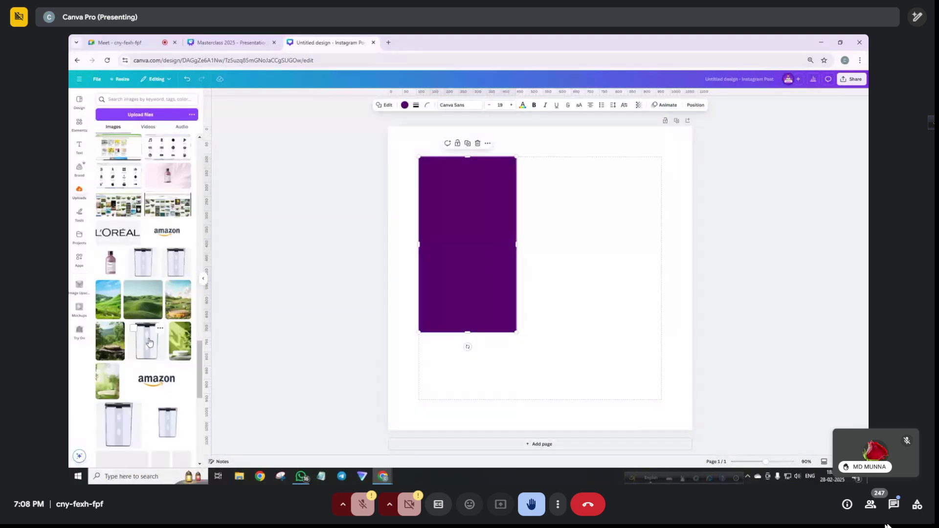
pyautogui.scroll(-4, 150, 342)
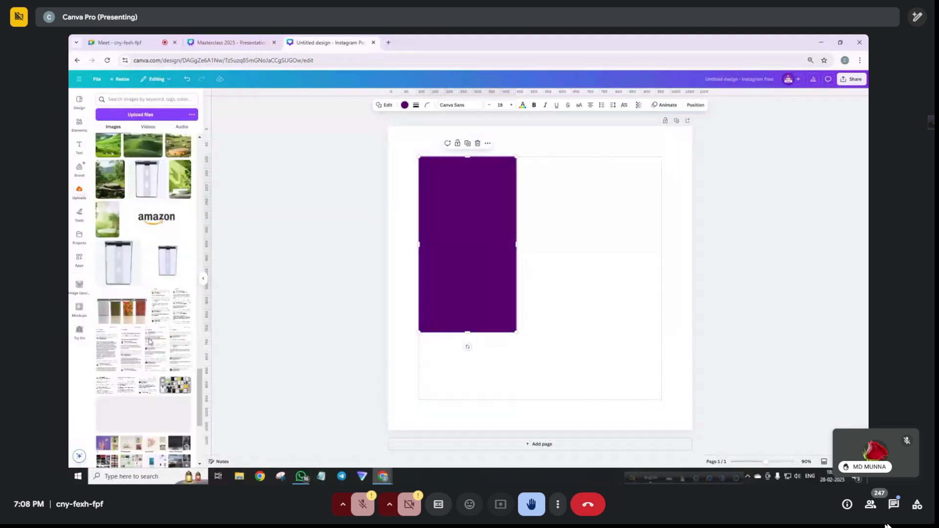
pyautogui.scroll(-5, 149, 342)
pyautogui.scroll(-4, 150, 342)
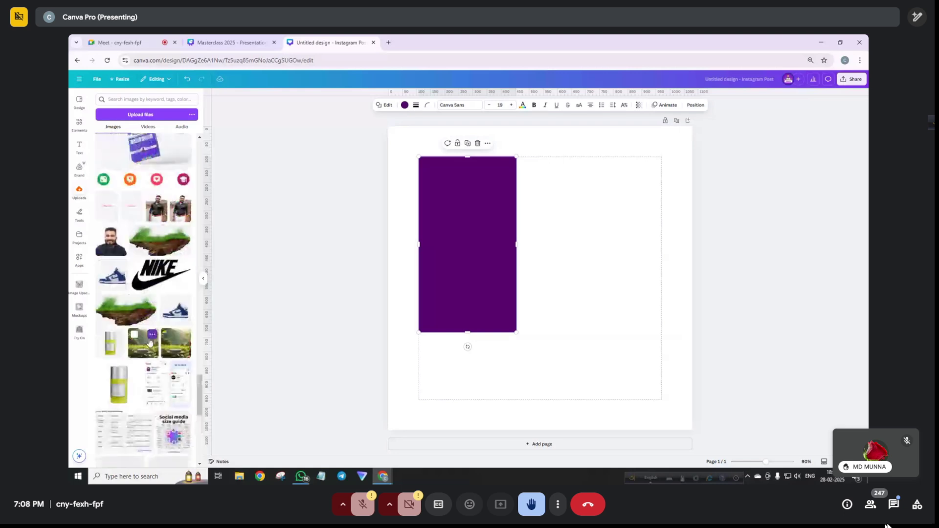
pyautogui.click(119, 248)
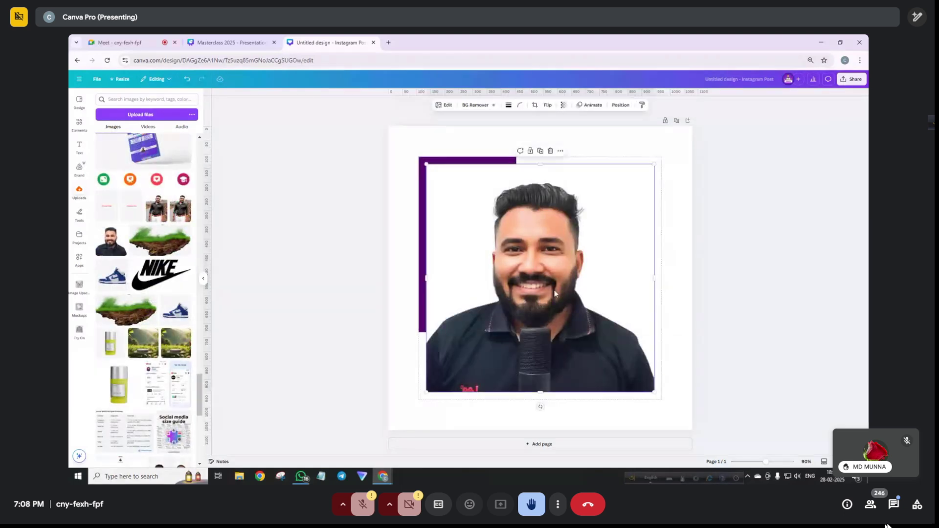
pyautogui.click(477, 113)
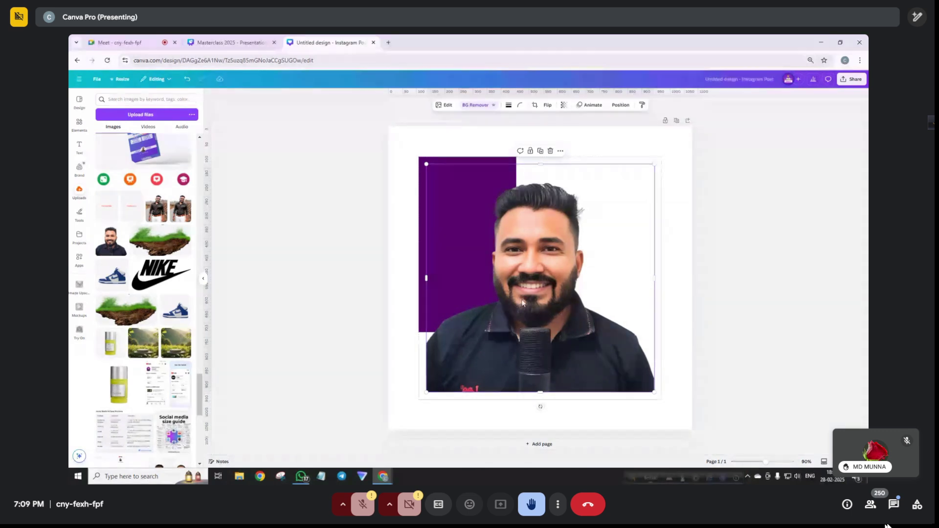
# Shrink the cut-out portrait and fit it into the lower part of the purple rectangle.
pyautogui.moveTo(554, 244); pyautogui.dragTo(571, 231)
pyautogui.moveTo(667, 150); pyautogui.dragTo(552, 264)
pyautogui.moveTo(528, 345); pyautogui.dragTo(508, 297)
pyautogui.moveTo(532, 220); pyautogui.dragTo(527, 221)
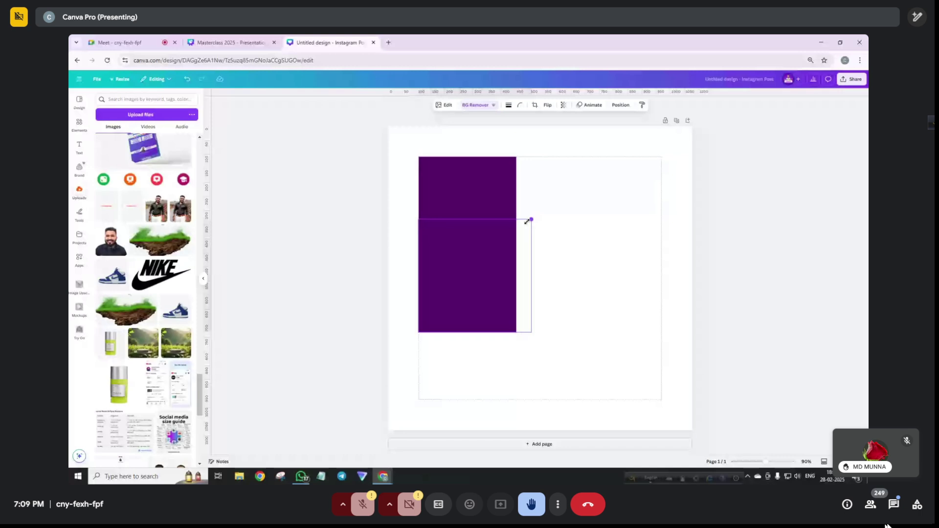
pyautogui.click(581, 269)
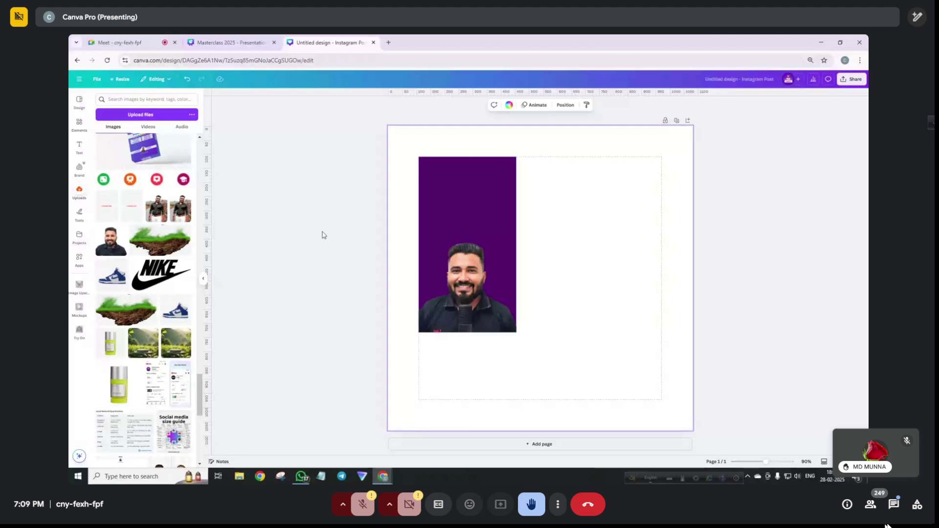
# Select the background-removed portrait on the purple rectangle.
pyautogui.click(106, 41)
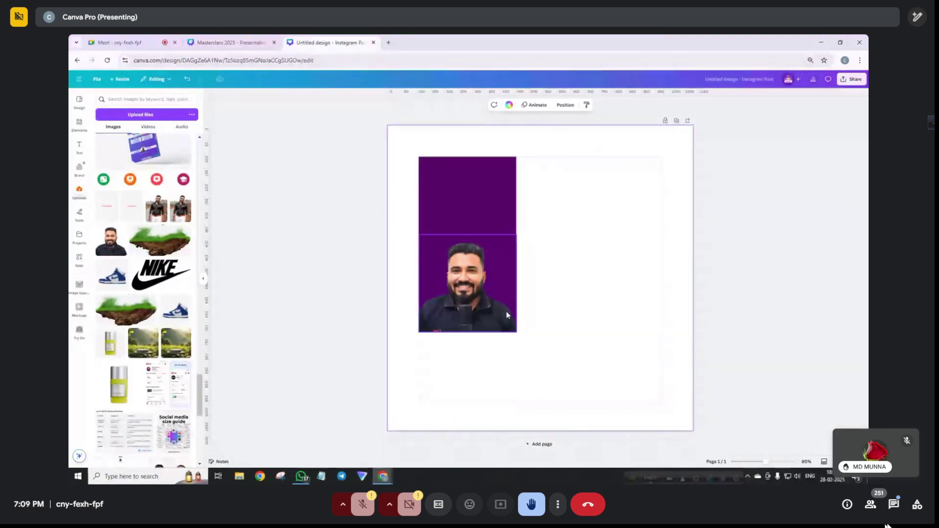
pyautogui.click(469, 158)
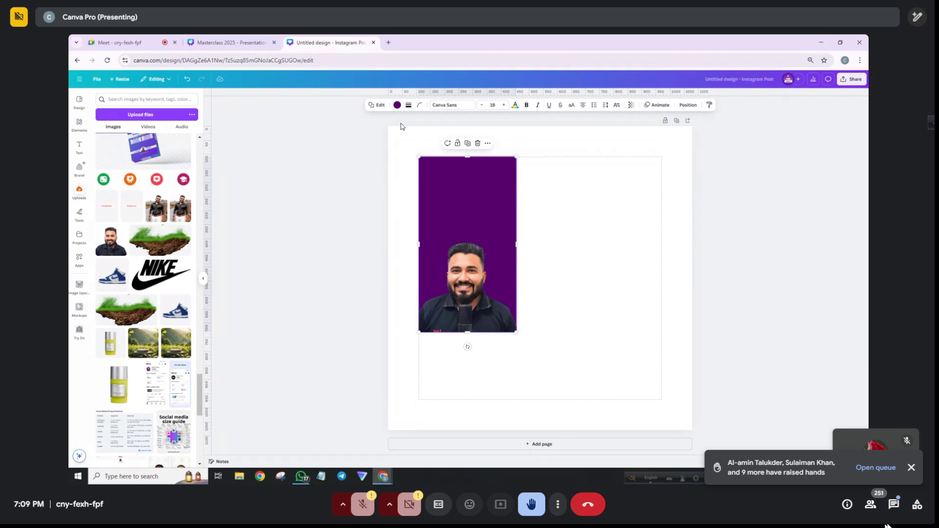
# Give the photo's background the brand purple colour.
pyautogui.click(397, 105)
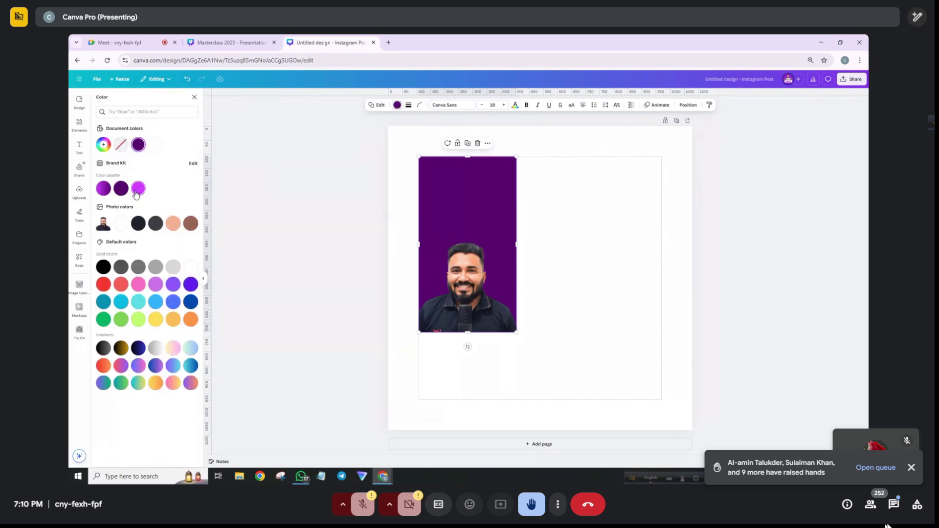
pyautogui.click(103, 189)
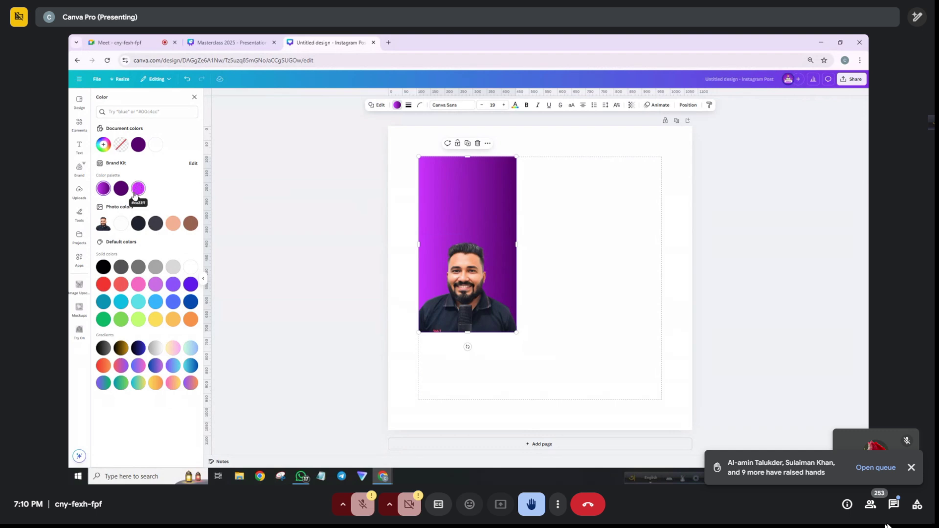
pyautogui.click(101, 147)
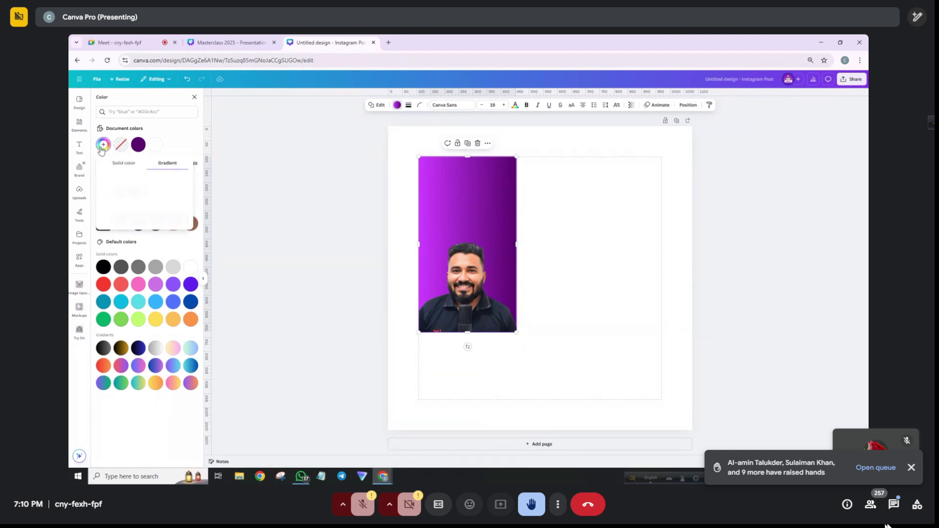
pyautogui.click(124, 167)
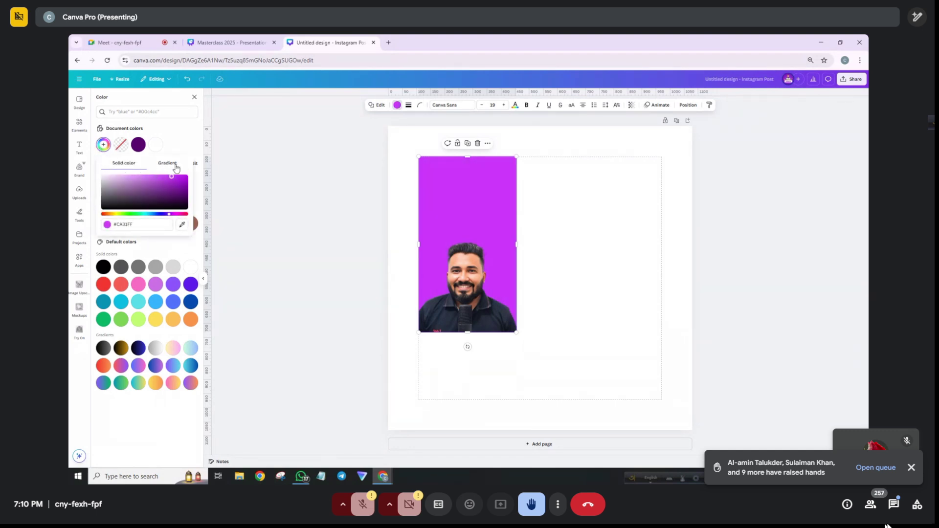
# Change the background to a purple gradient running top to bottom.
pyautogui.click(171, 167)
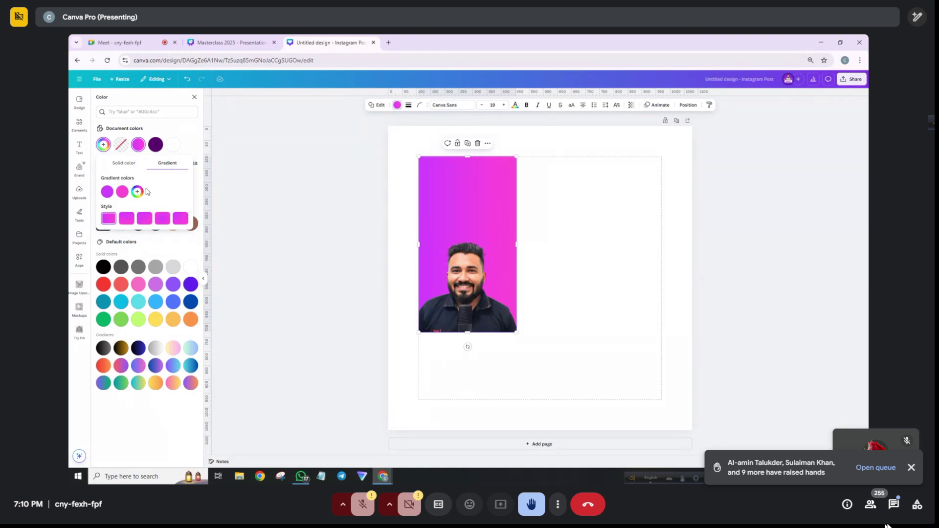
pyautogui.click(105, 145)
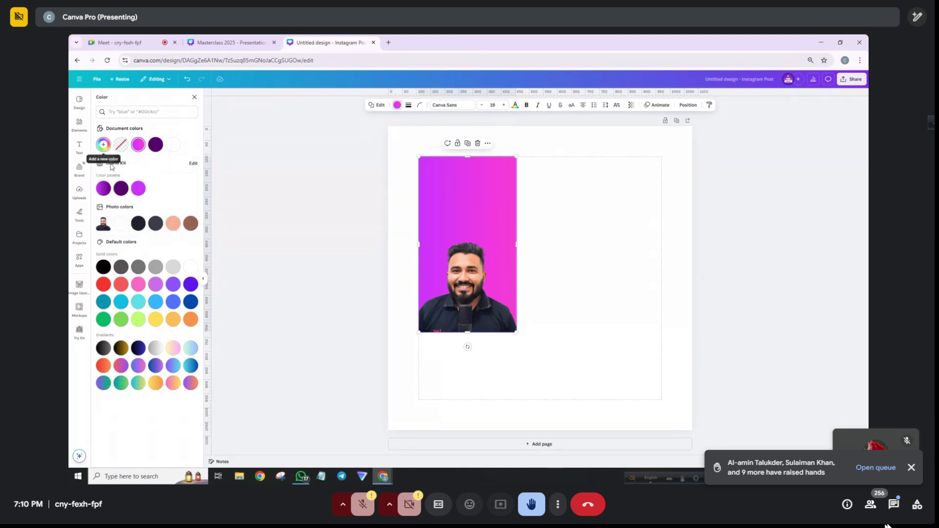
pyautogui.click(104, 191)
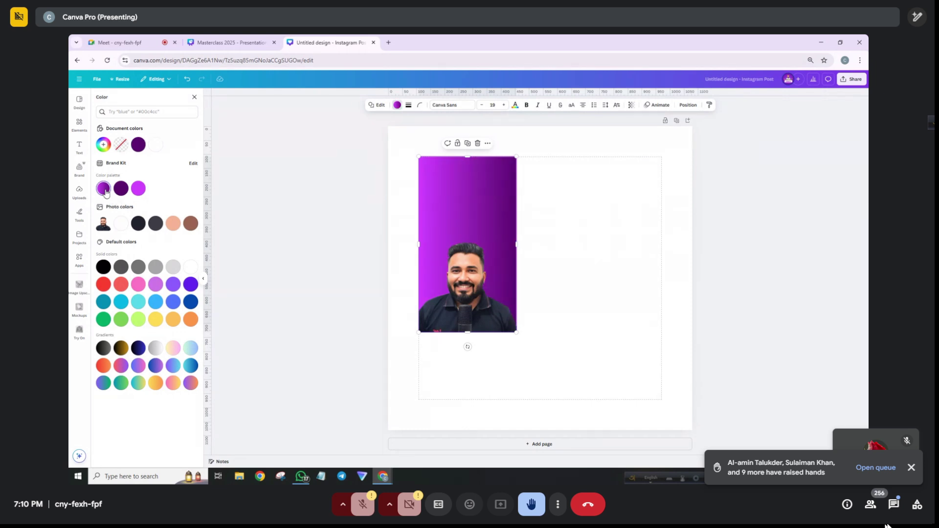
pyautogui.click(103, 145)
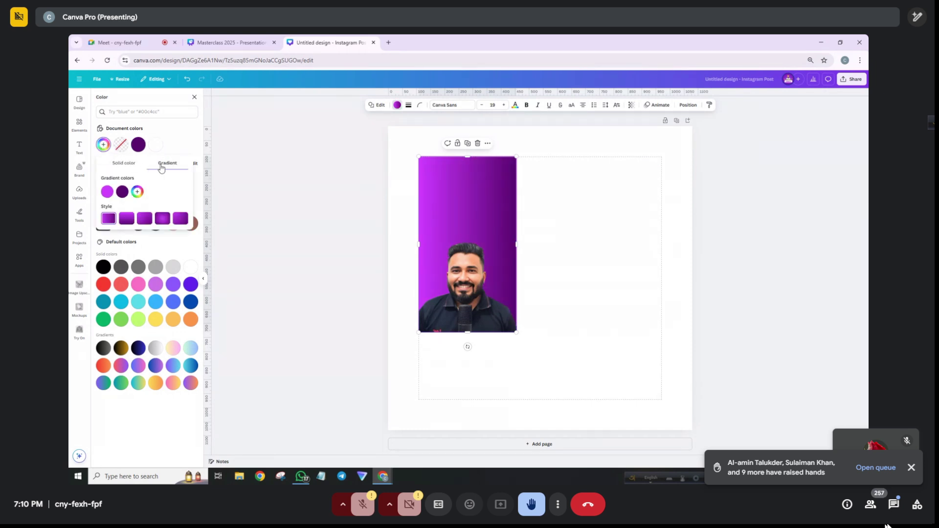
pyautogui.click(126, 219)
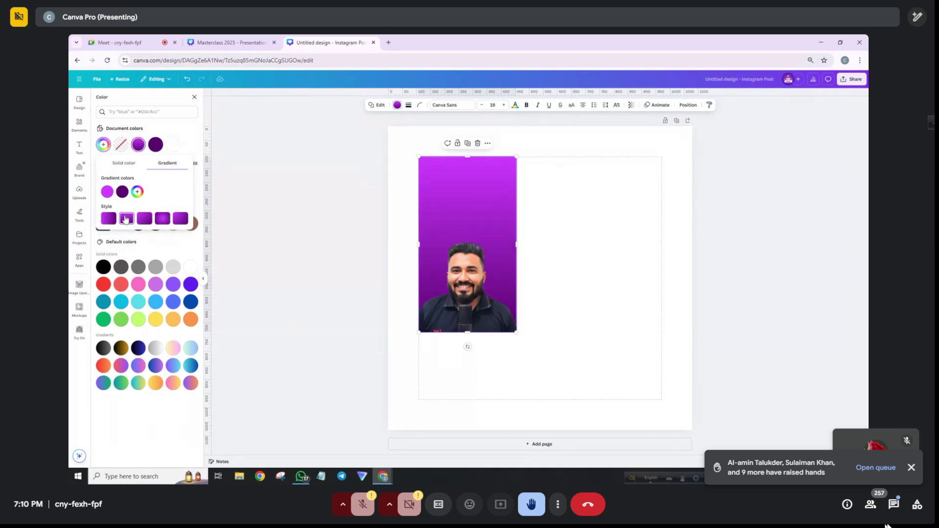
pyautogui.click(583, 229)
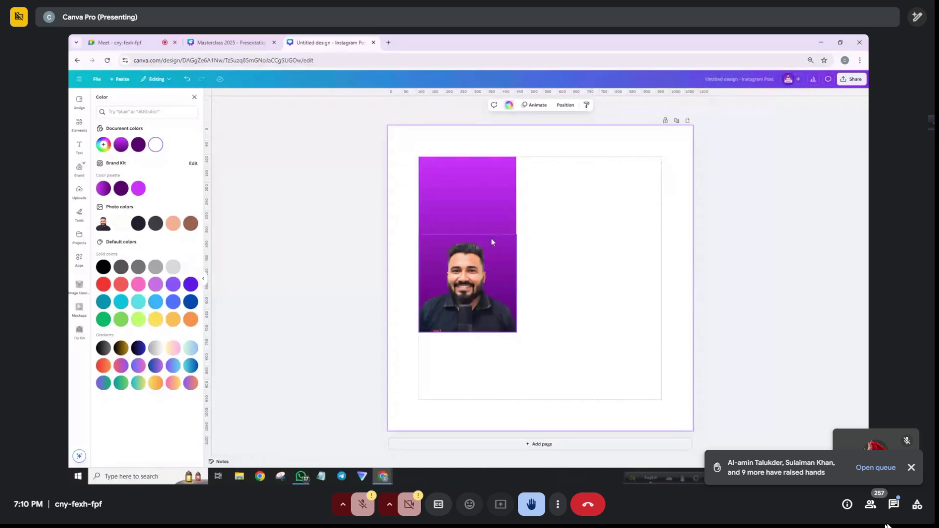
pyautogui.click(483, 183)
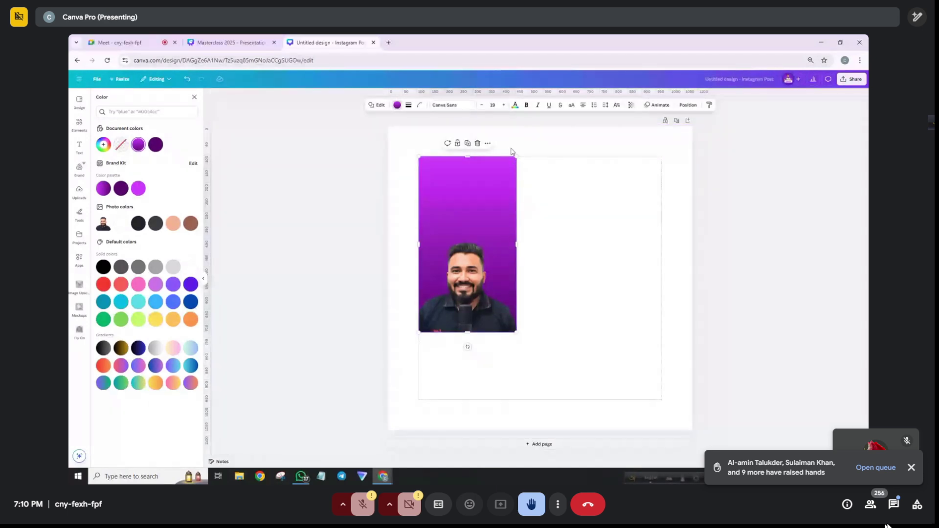
# Set the portrait card's corner rounding to 22.
pyautogui.click(420, 105)
pyautogui.moveTo(391, 135); pyautogui.dragTo(399, 143)
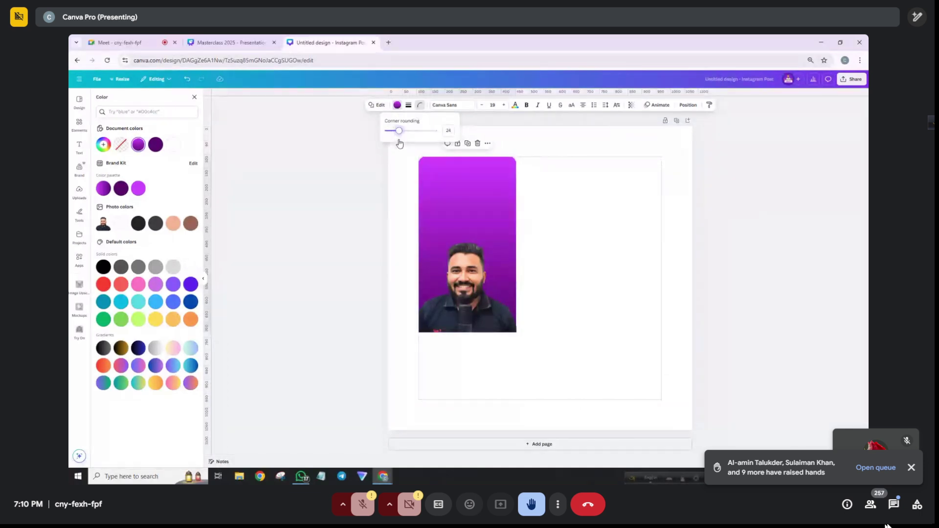
pyautogui.click(532, 234)
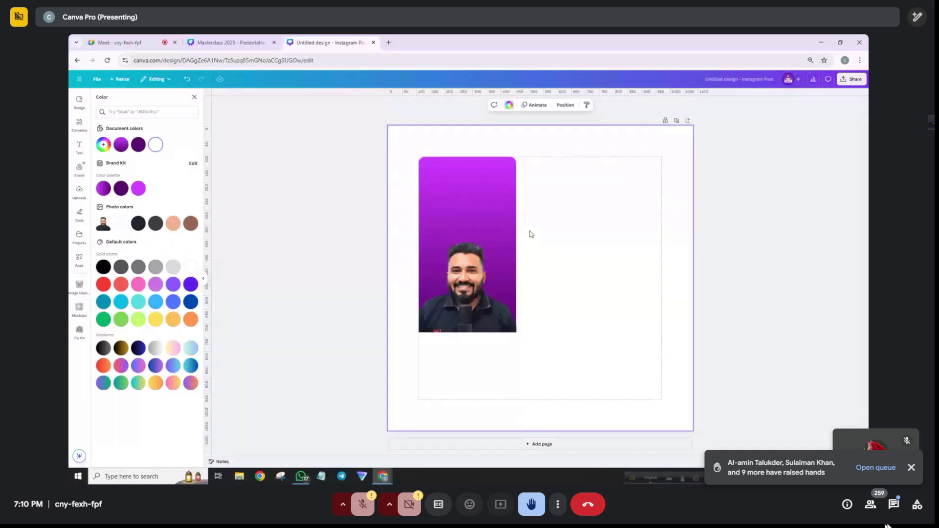
pyautogui.click(485, 285)
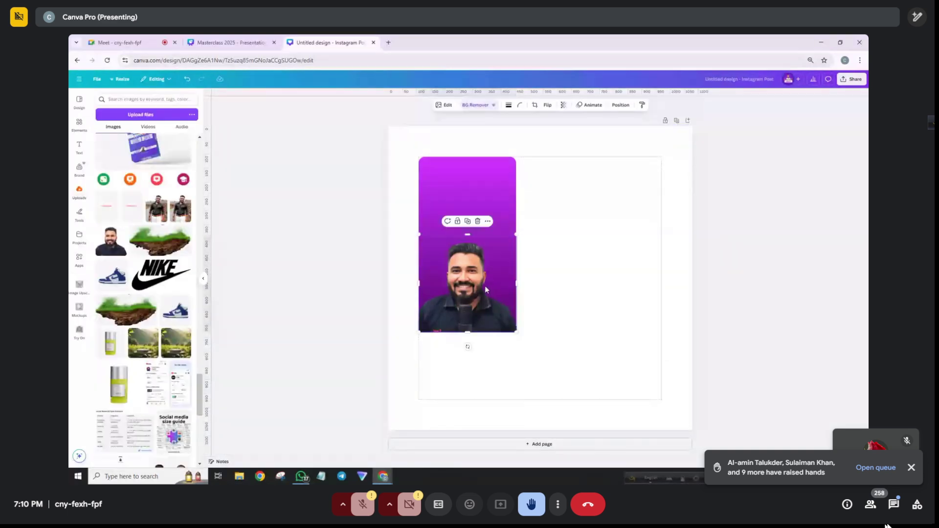
pyautogui.click(519, 107)
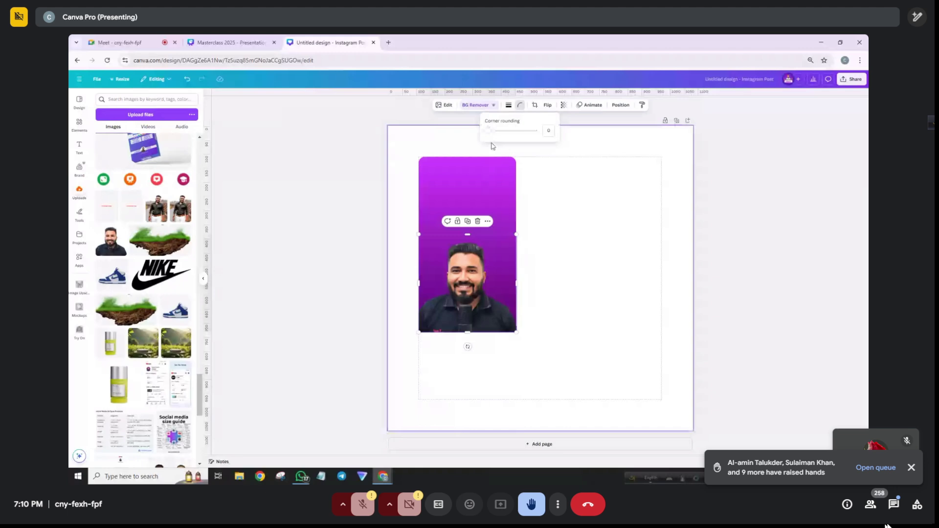
pyautogui.moveTo(492, 145); pyautogui.dragTo(498, 144)
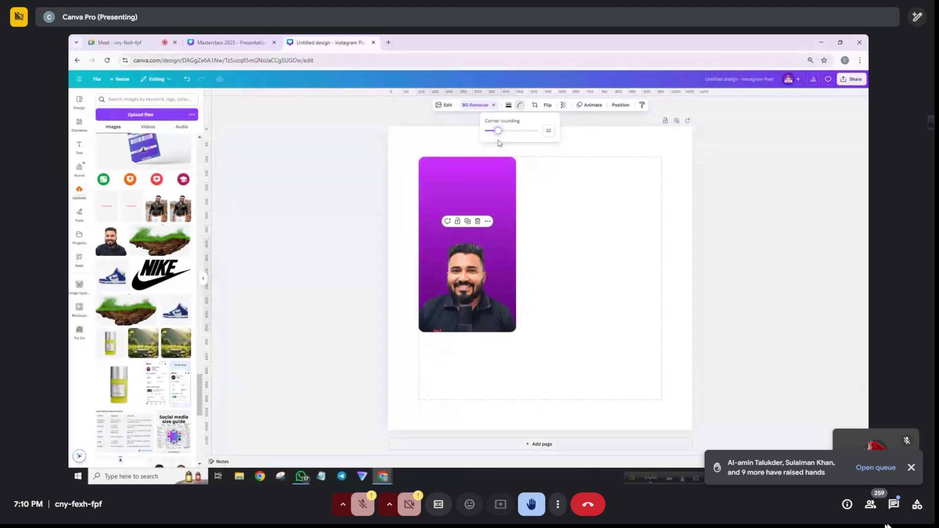
pyautogui.click(477, 391)
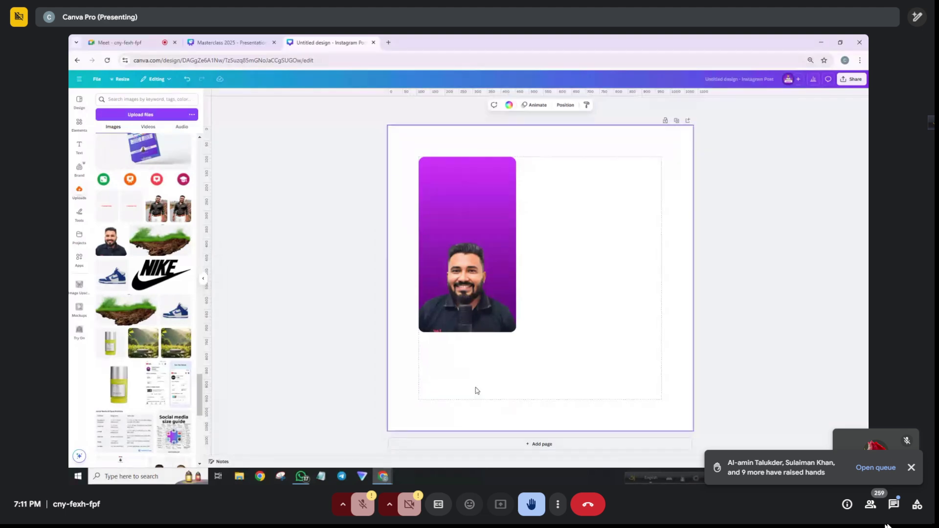
# Add a heading and replace its placeholder with the presenter's name.
pyautogui.click(89, 153)
pyautogui.click(131, 189)
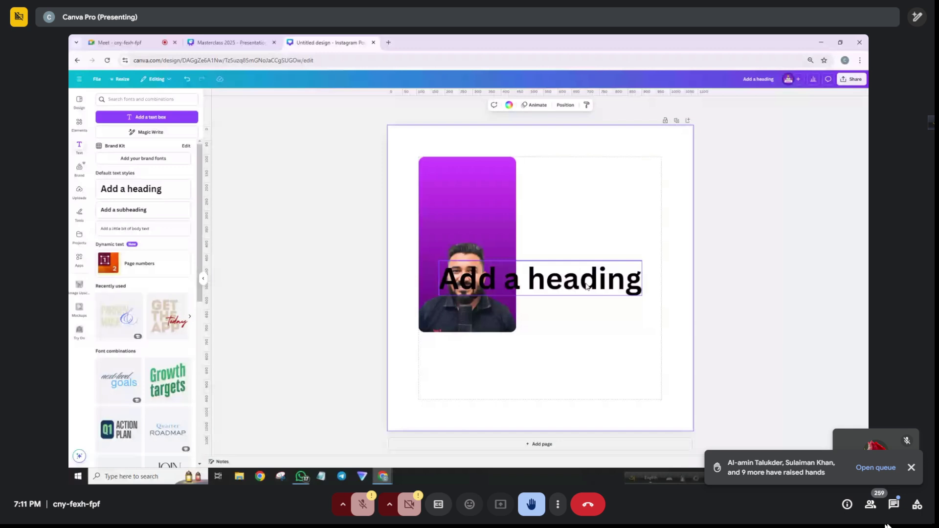
pyautogui.moveTo(580, 277); pyautogui.dragTo(647, 215)
pyautogui.moveTo(506, 193); pyautogui.dragTo(571, 227)
pyautogui.doubleClick(572, 228)
pyautogui.write('Sa')
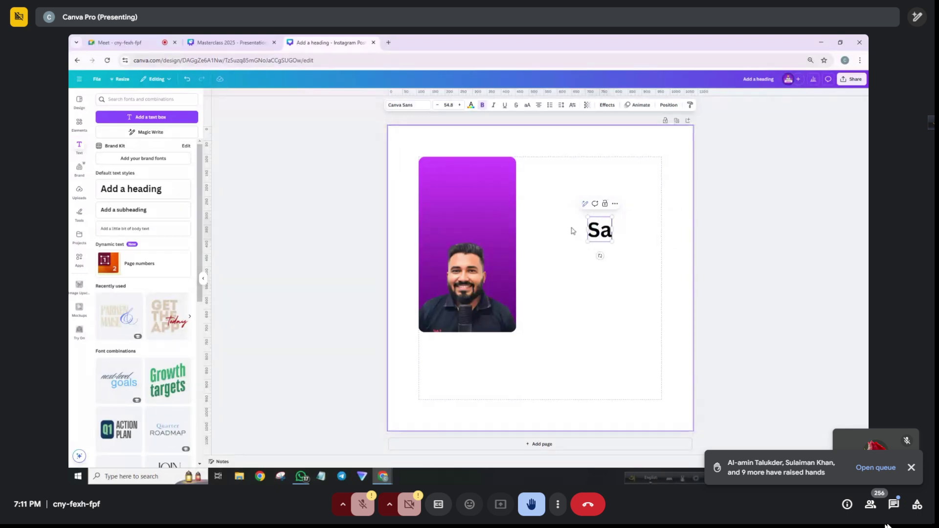
pyautogui.write('hed Ha')
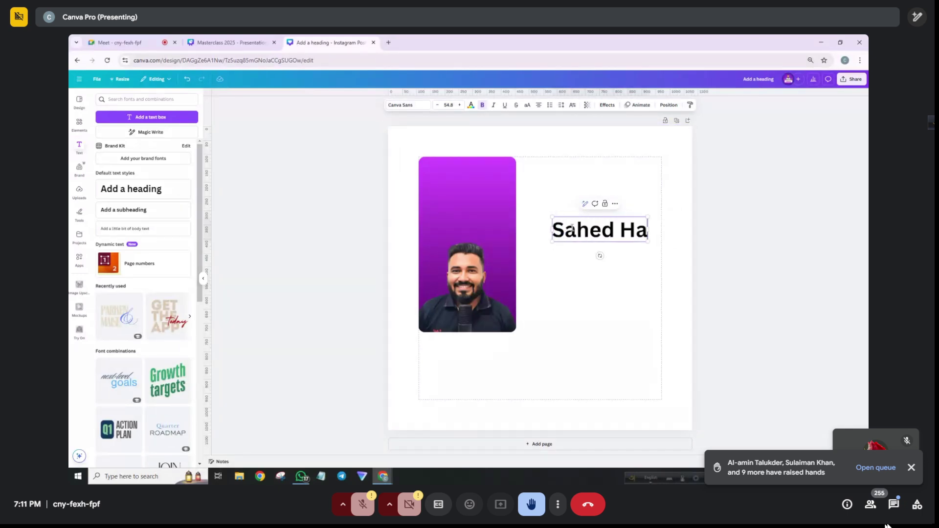
pyautogui.write('ssan')
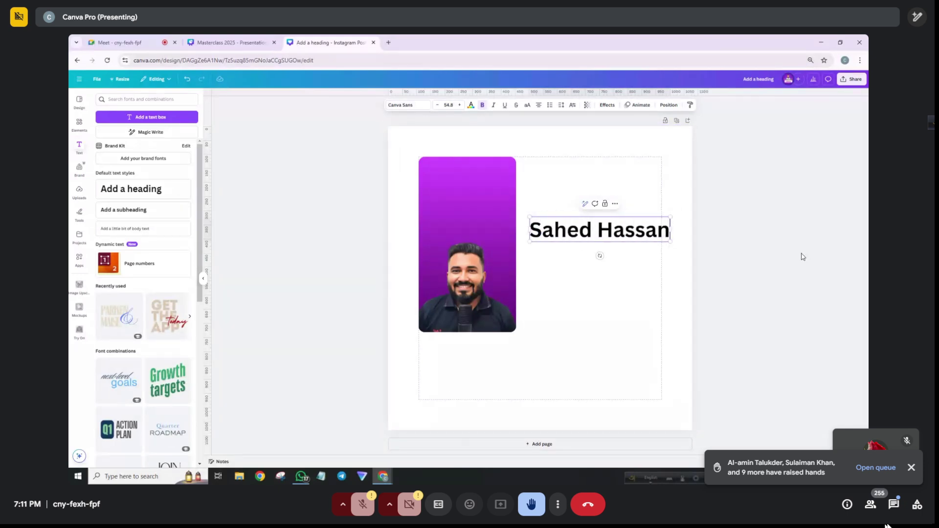
pyautogui.click(627, 284)
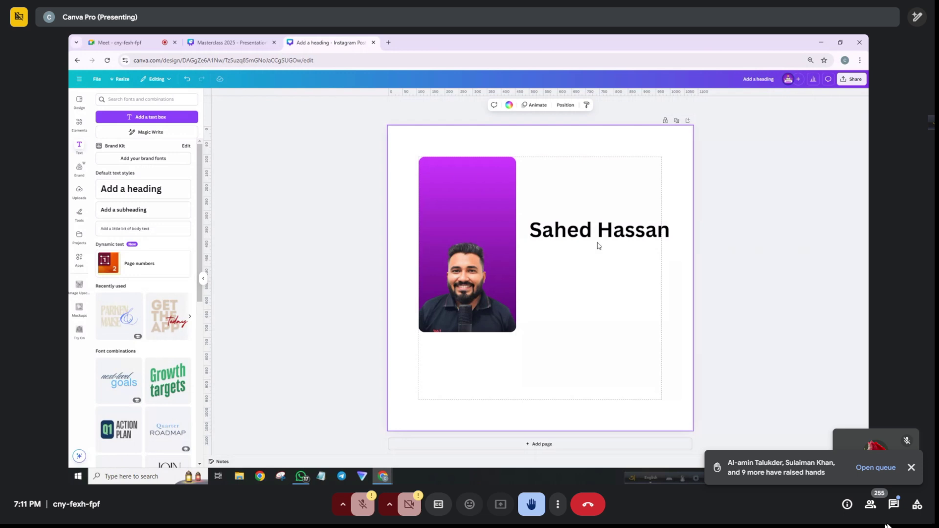
# Set the name in Glacial Indifference under the photo, sized to the card width, and duplicate it.
pyautogui.click(600, 244)
pyautogui.moveTo(670, 241); pyautogui.dragTo(464, 342)
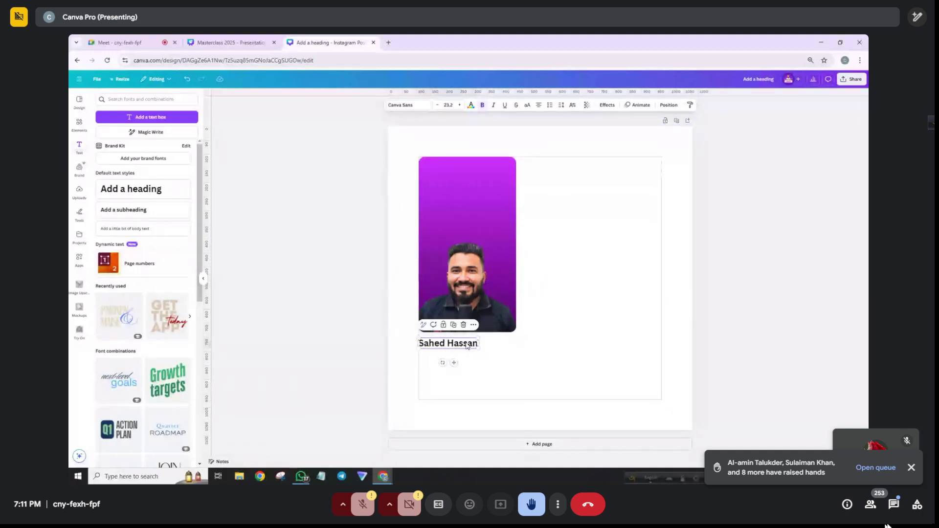
pyautogui.click(408, 108)
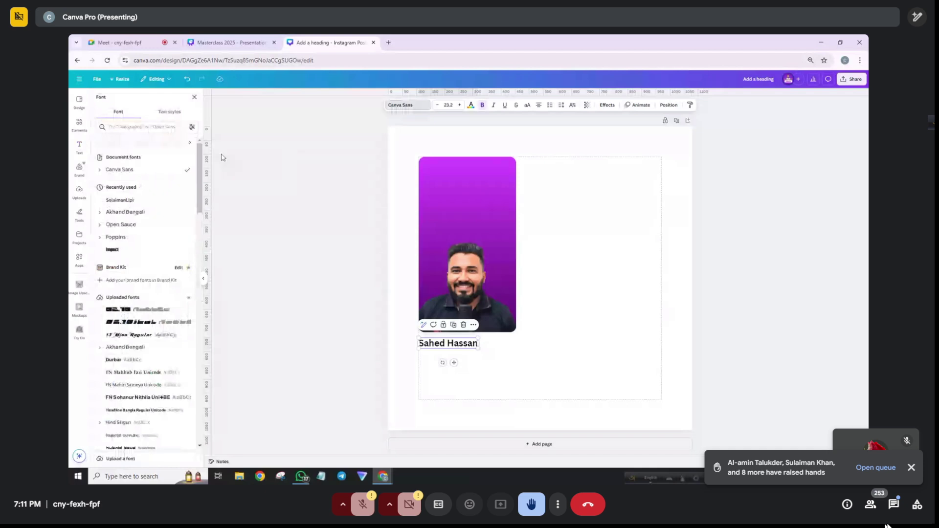
pyautogui.click(169, 240)
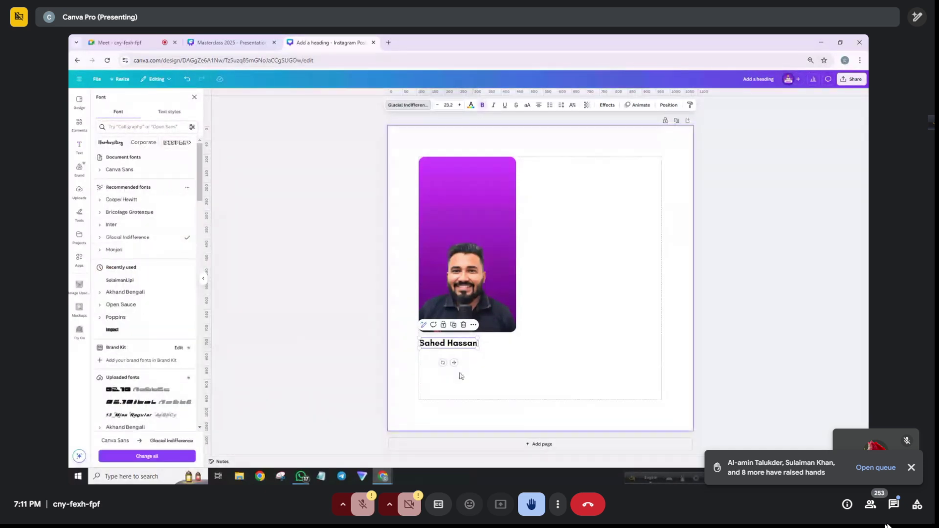
pyautogui.moveTo(478, 348); pyautogui.dragTo(515, 370)
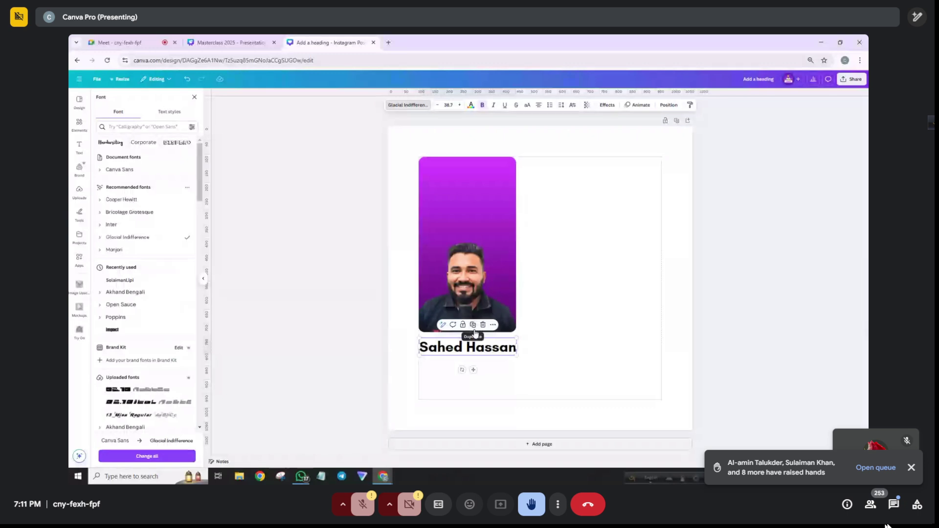
pyautogui.click(474, 329)
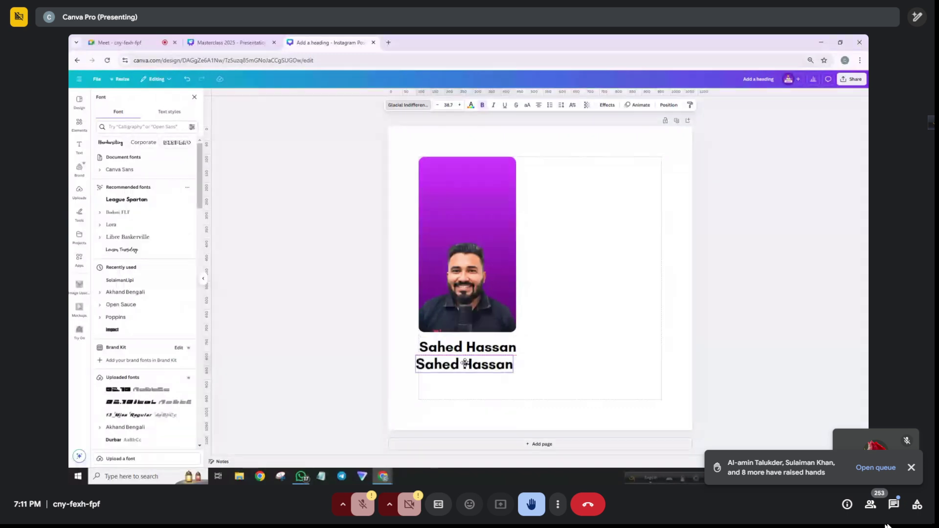
# Change the duplicate to a smaller 'Digital Marketer' line directly under the name.
pyautogui.moveTo(465, 363); pyautogui.dragTo(469, 362)
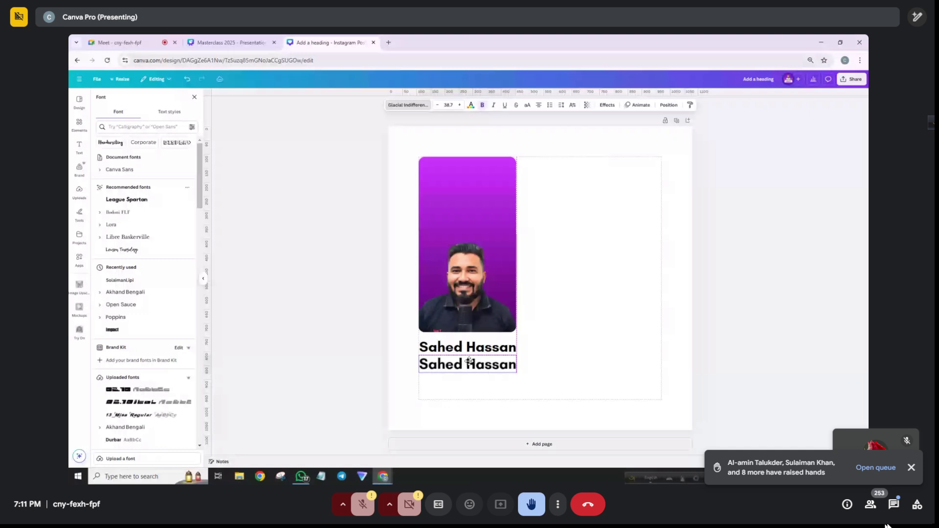
pyautogui.doubleClick(465, 363)
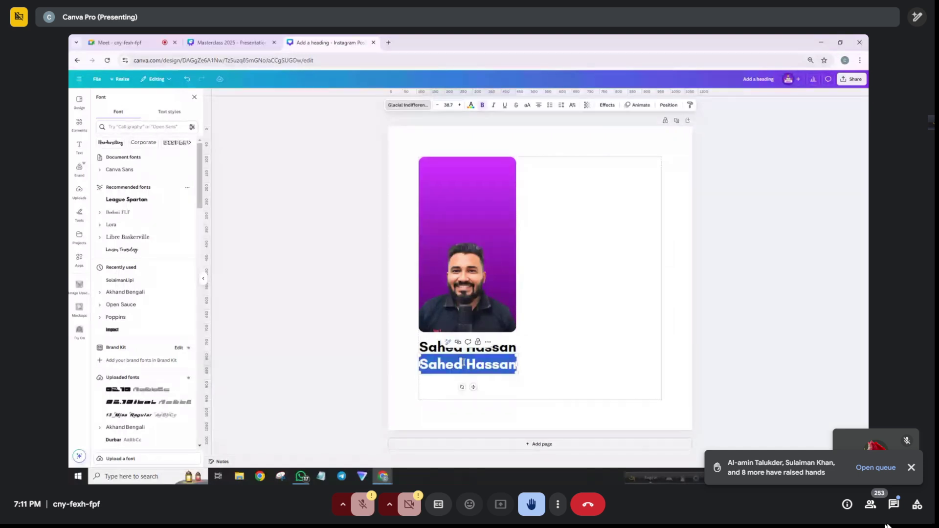
pyautogui.write('Digital Marketer')
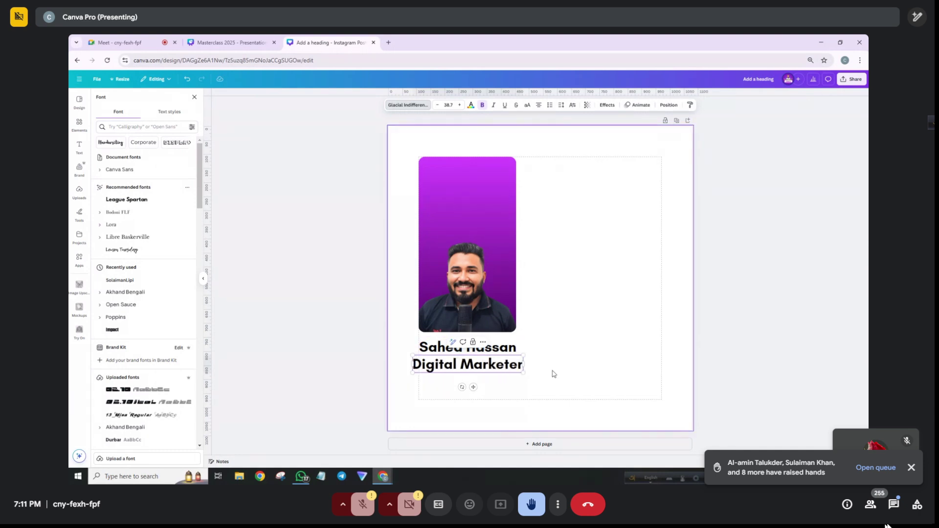
pyautogui.click(551, 375)
pyautogui.click(521, 365)
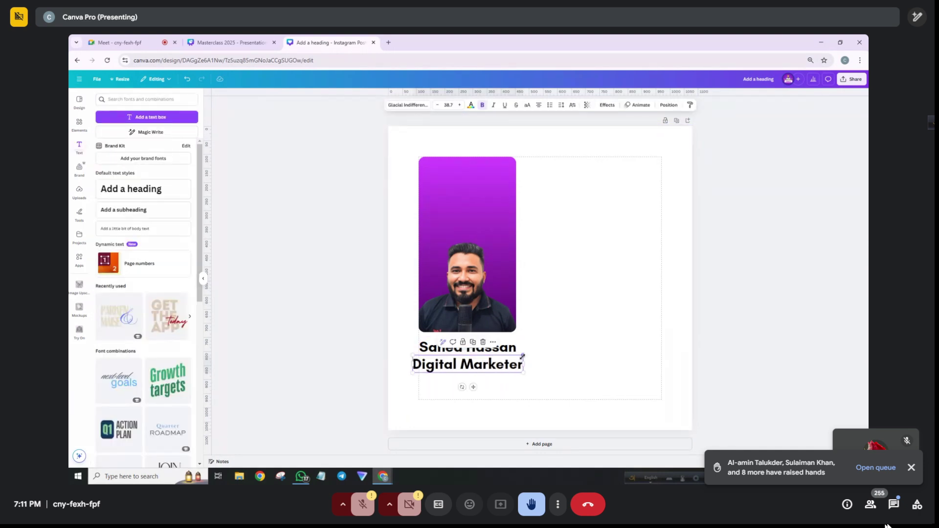
pyautogui.moveTo(522, 356); pyautogui.dragTo(483, 365)
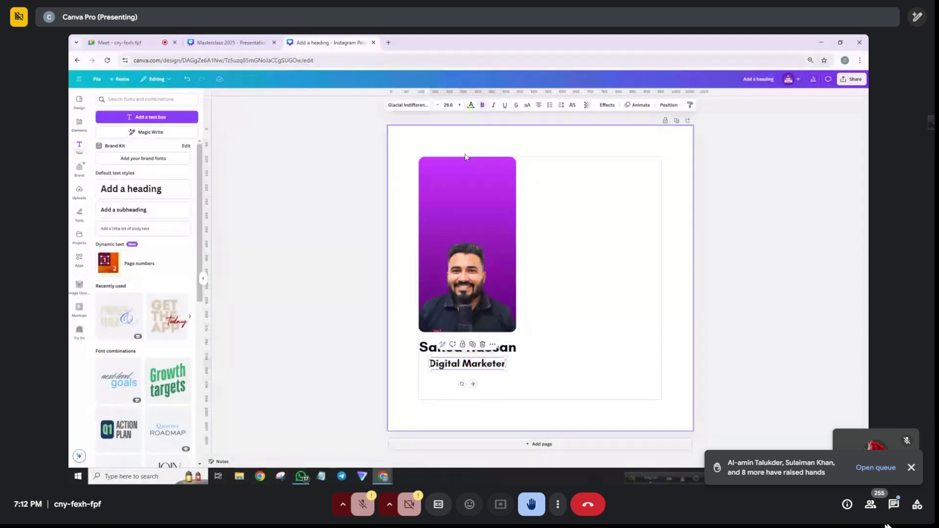
pyautogui.moveTo(536, 235); pyautogui.dragTo(425, 377)
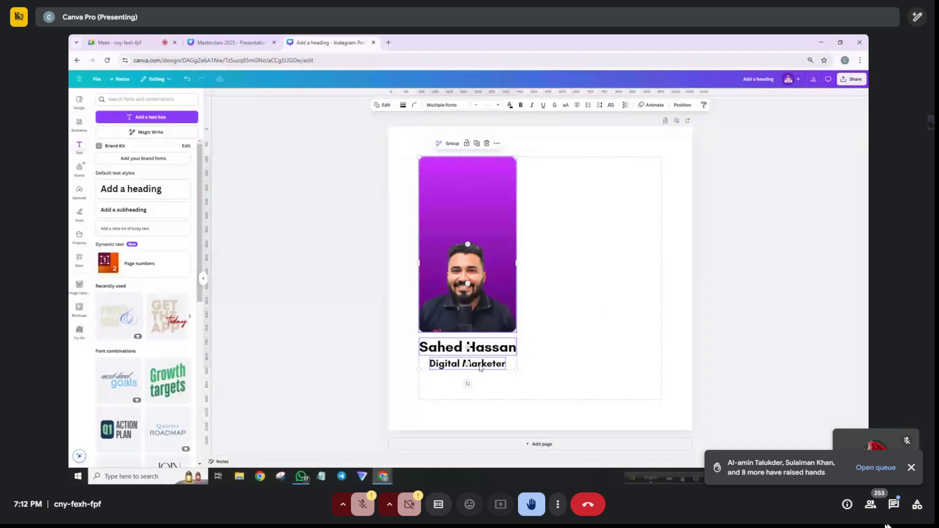
pyautogui.click(539, 346)
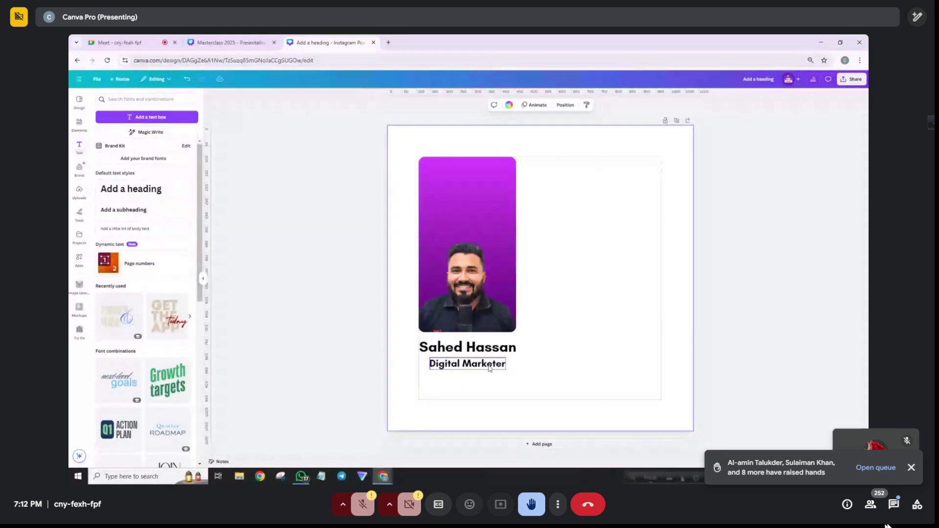
# Add a smaller, non-bold, centred '5 Years Experience' line below it.
pyautogui.moveTo(489, 368)
pyautogui.mouseDown()
pyautogui.moveTo(485, 380)
pyautogui.moveTo(495, 376)
pyautogui.mouseUp()
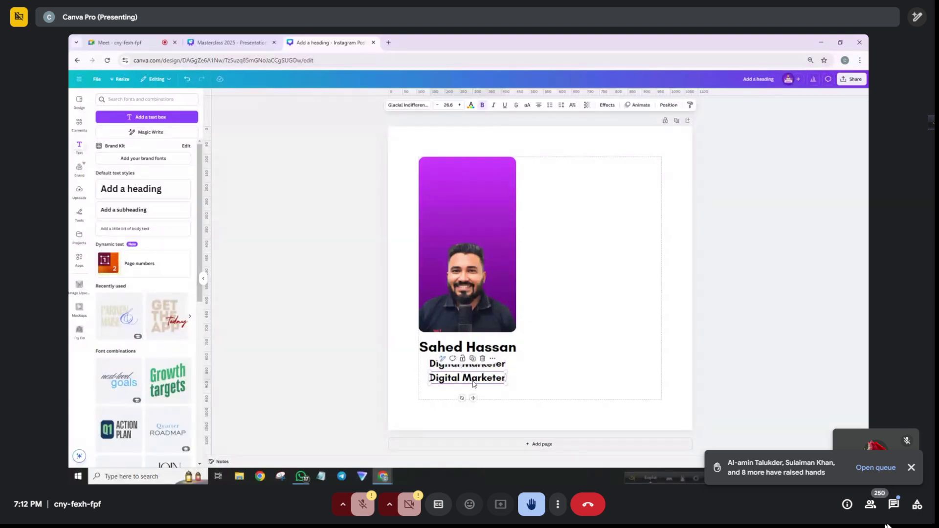
pyautogui.doubleClick(473, 380)
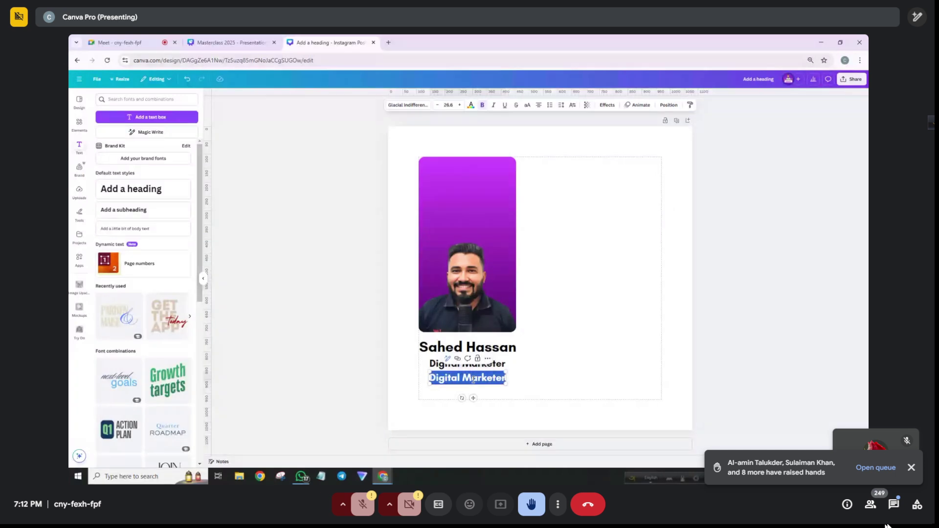
pyautogui.write('5 Ye')
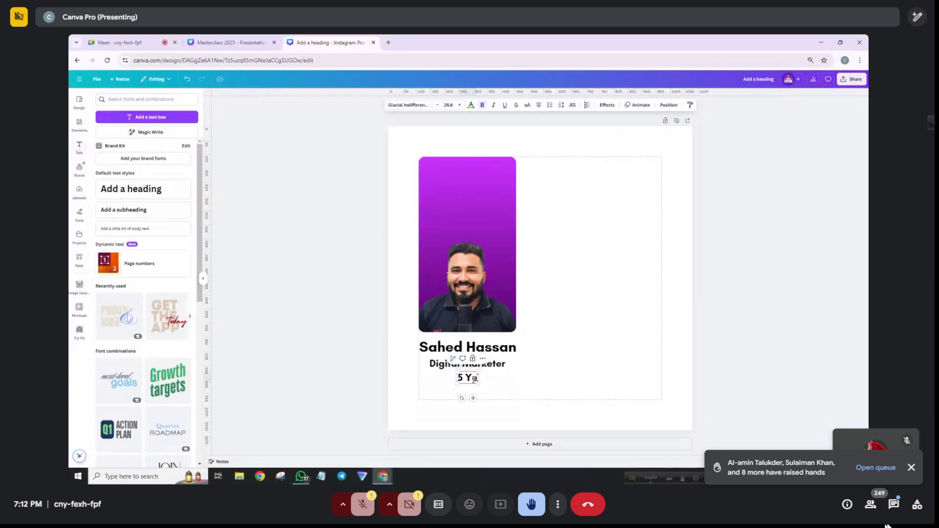
pyautogui.write('ars Exp')
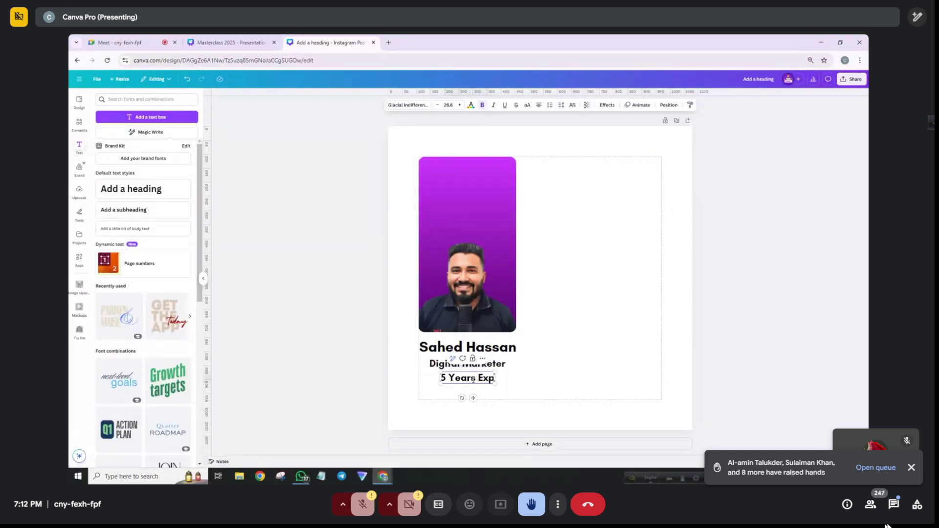
pyautogui.write('erience')
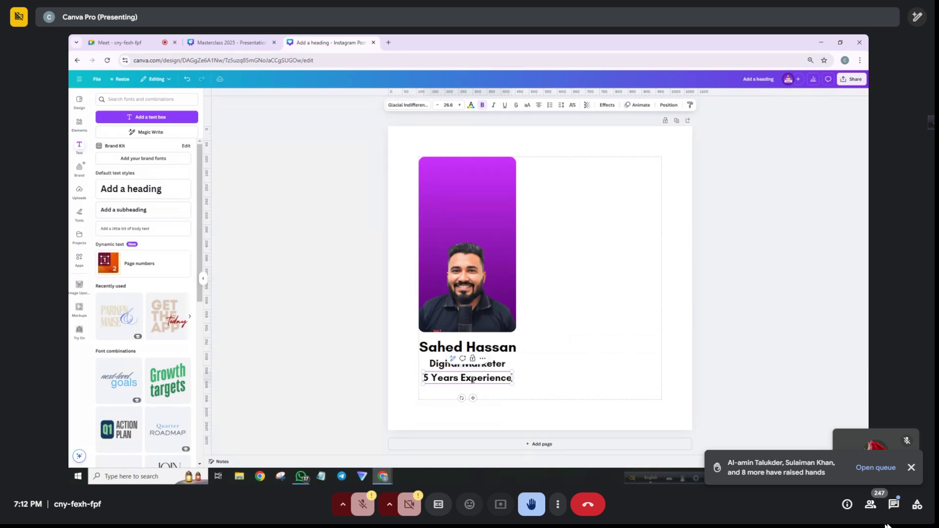
pyautogui.press('Escape')
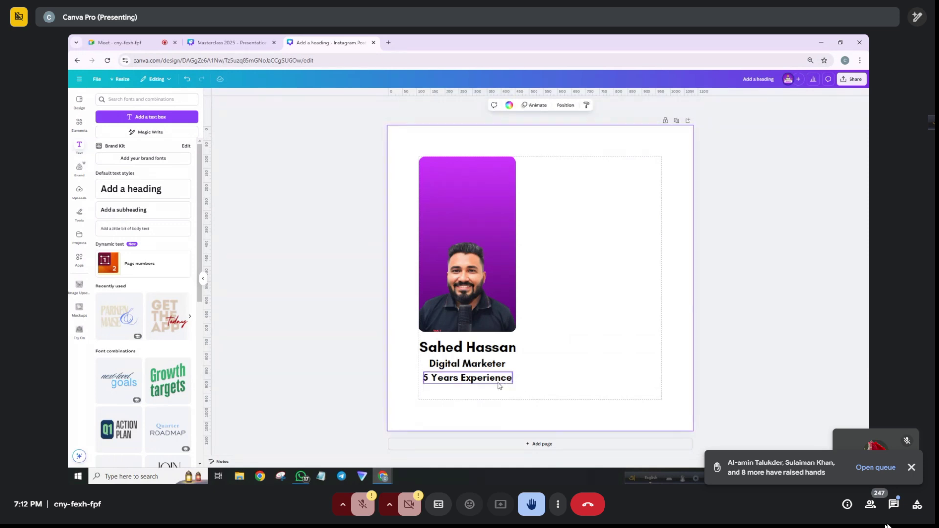
pyautogui.click(481, 105)
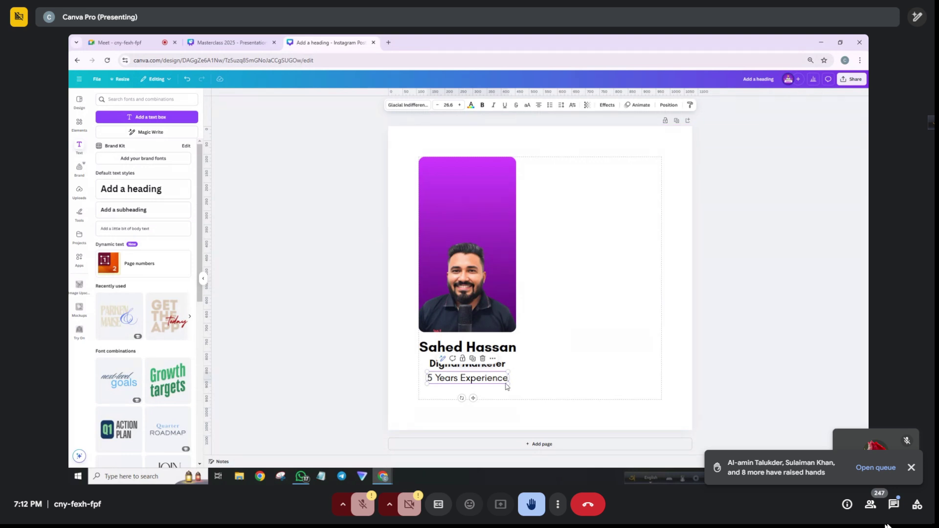
pyautogui.moveTo(506, 382); pyautogui.dragTo(486, 376)
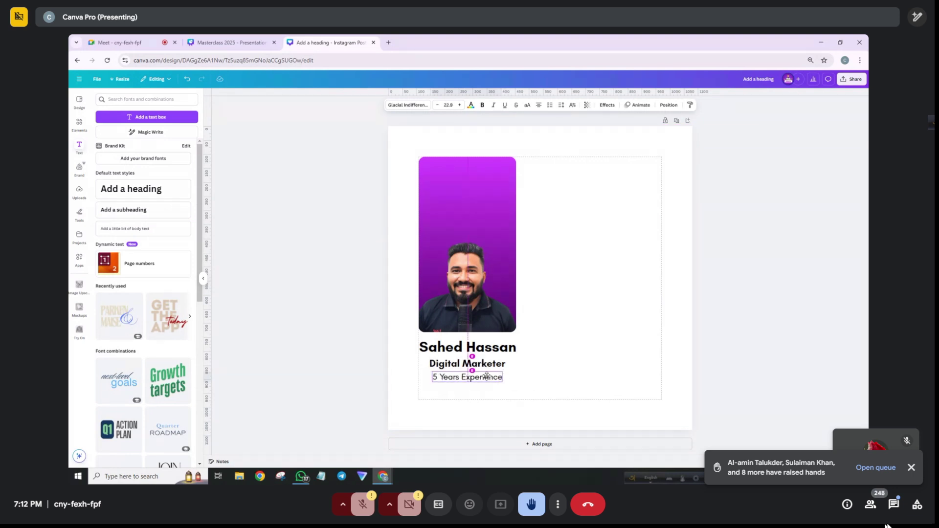
pyautogui.press('Escape')
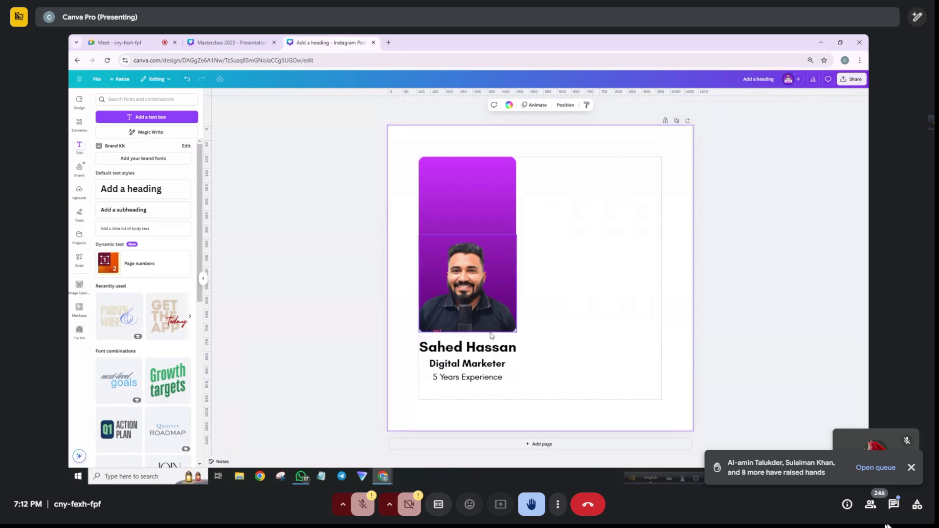
pyautogui.click(80, 124)
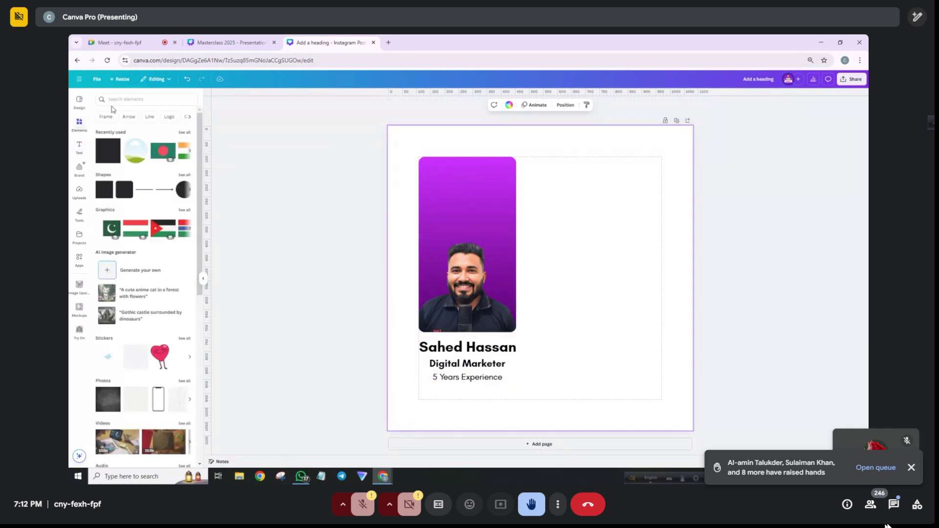
# Place a gold '5 star' graphic under the experience line and copy the name text top right.
pyautogui.click(121, 99)
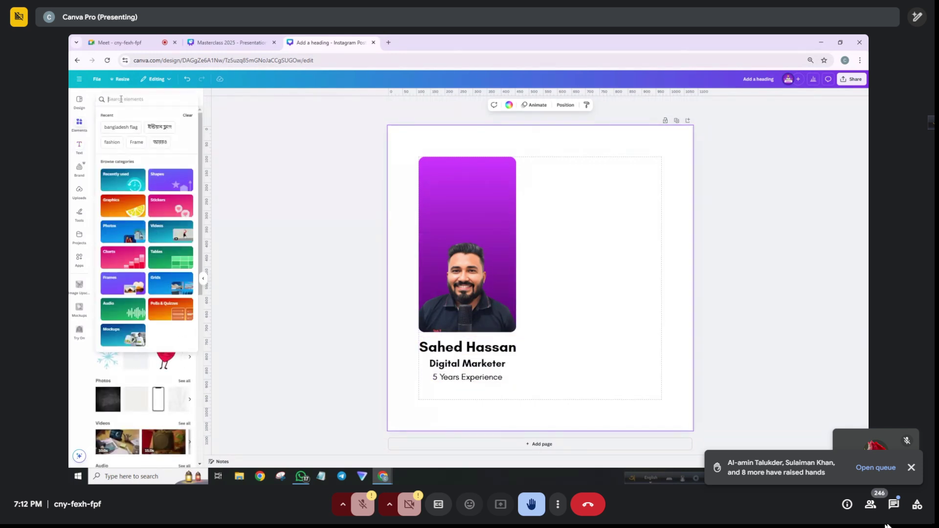
pyautogui.write('5 star')
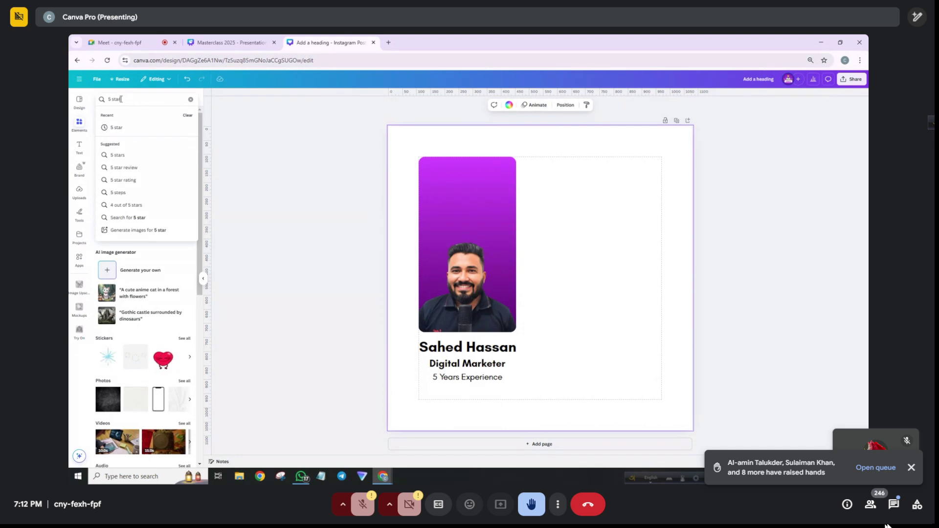
pyautogui.press('Return')
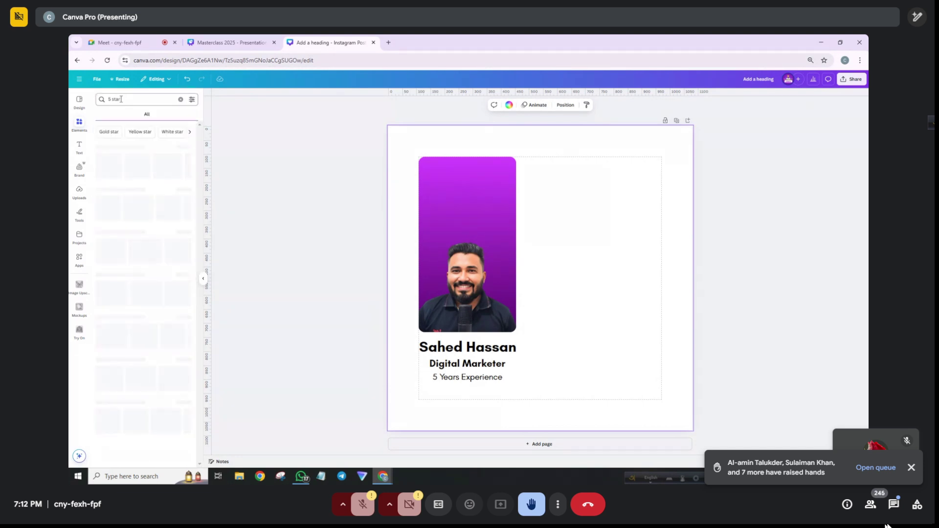
pyautogui.click(162, 166)
pyautogui.moveTo(601, 268); pyautogui.dragTo(486, 390)
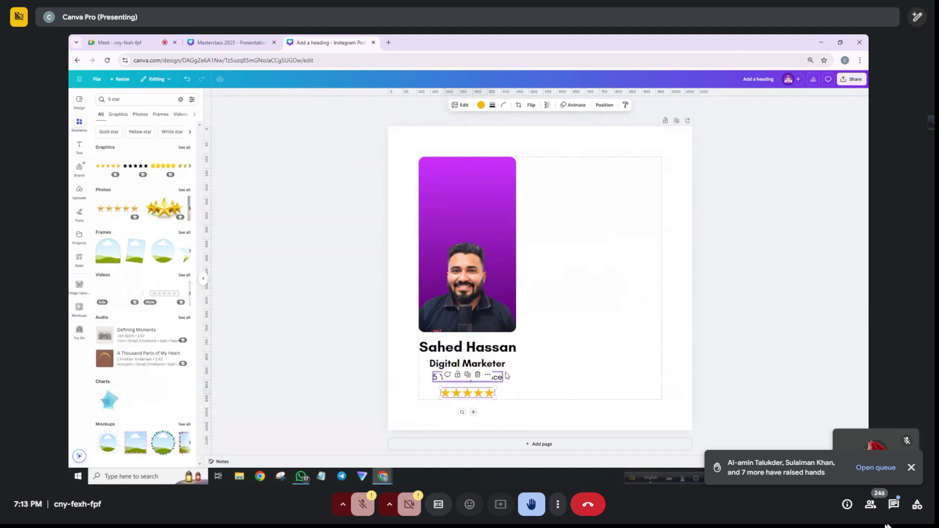
pyautogui.click(551, 322)
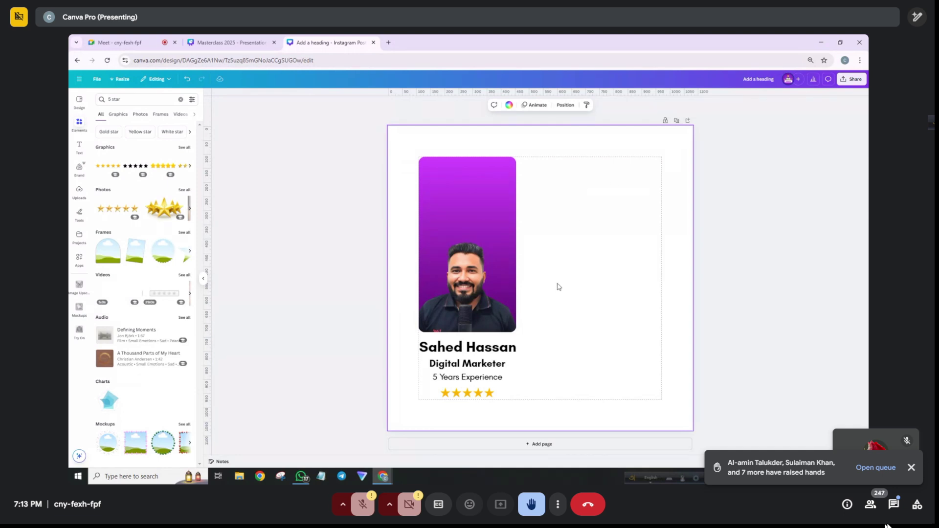
pyautogui.moveTo(460, 354); pyautogui.dragTo(586, 172)
# Change the copied top-right text to read 'Hire Me as your'.
pyautogui.doubleClick(587, 171)
pyautogui.write('H')
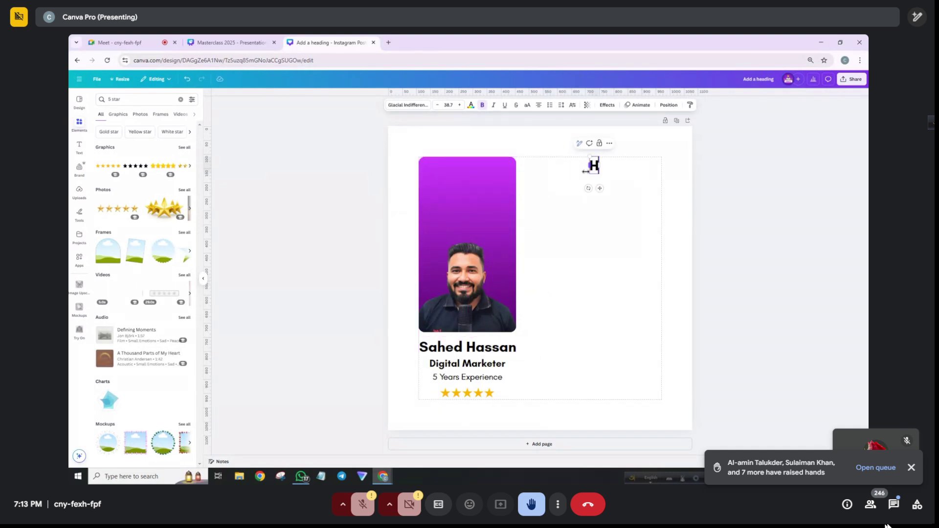
pyautogui.write('ire Me')
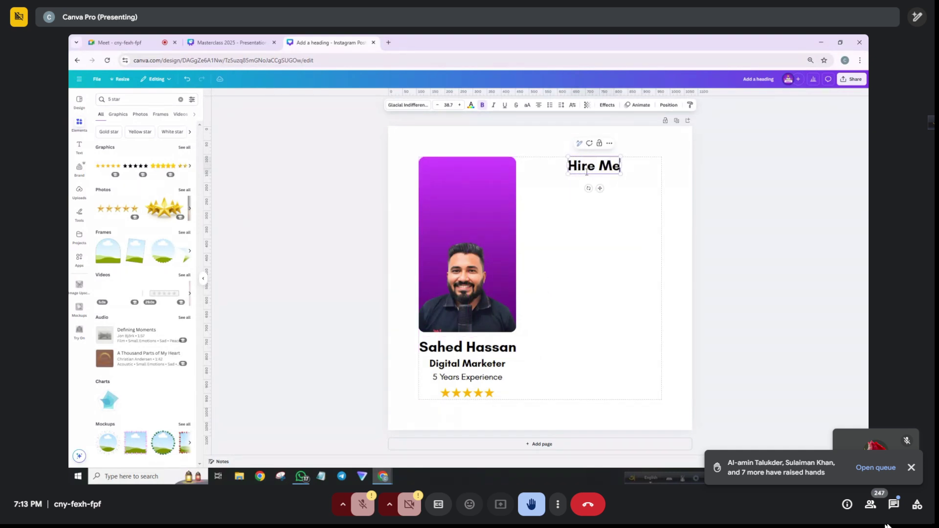
pyautogui.click(635, 188)
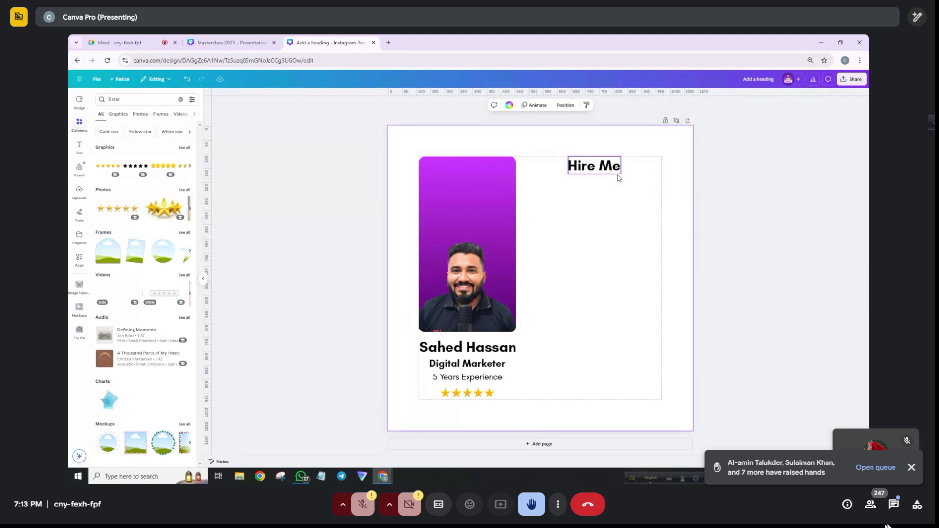
pyautogui.click(612, 167)
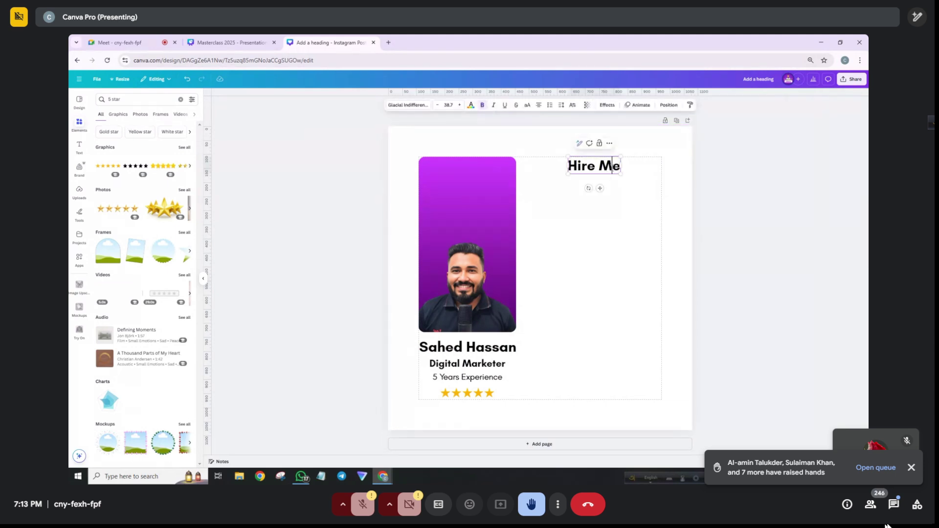
pyautogui.write('as your')
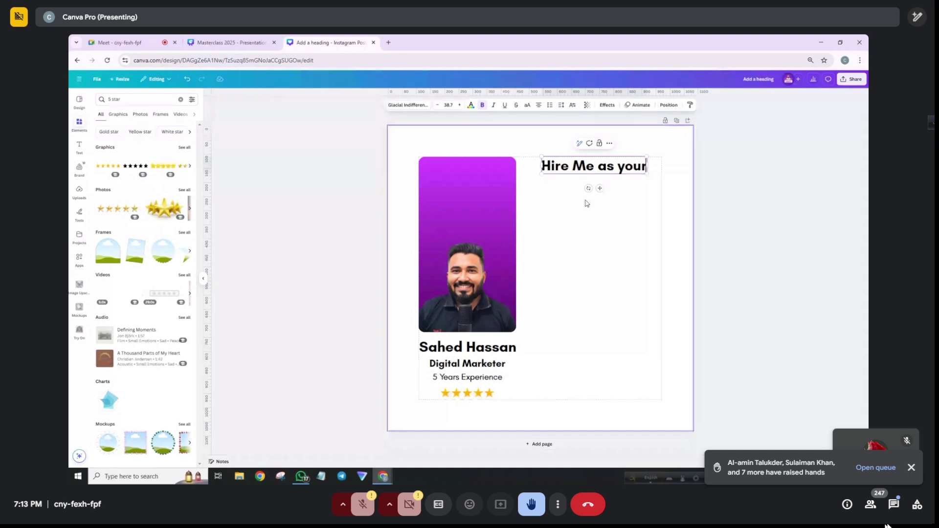
# Add a 'Digital Marketer' line beneath it, fixing the mistyped first letter.
pyautogui.moveTo(577, 167); pyautogui.dragTo(574, 189)
pyautogui.doubleClick(573, 190)
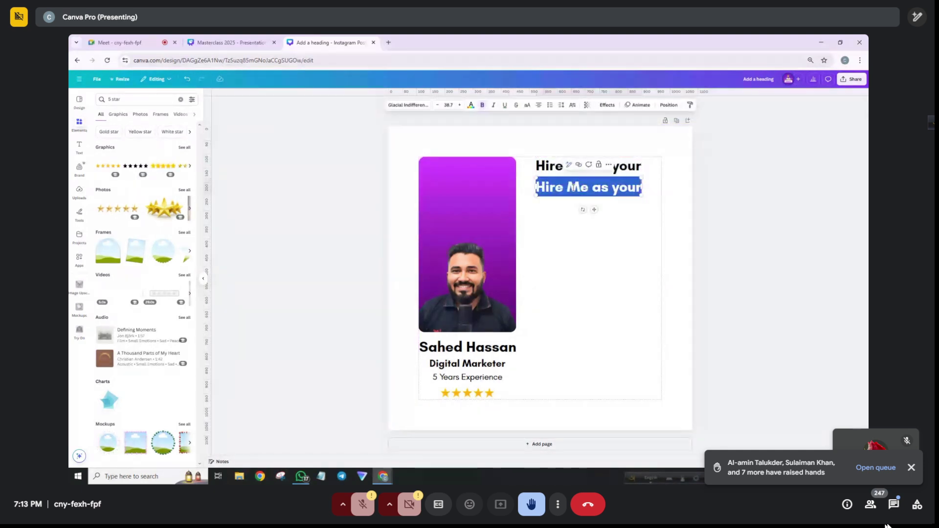
pyautogui.write('Gigit')
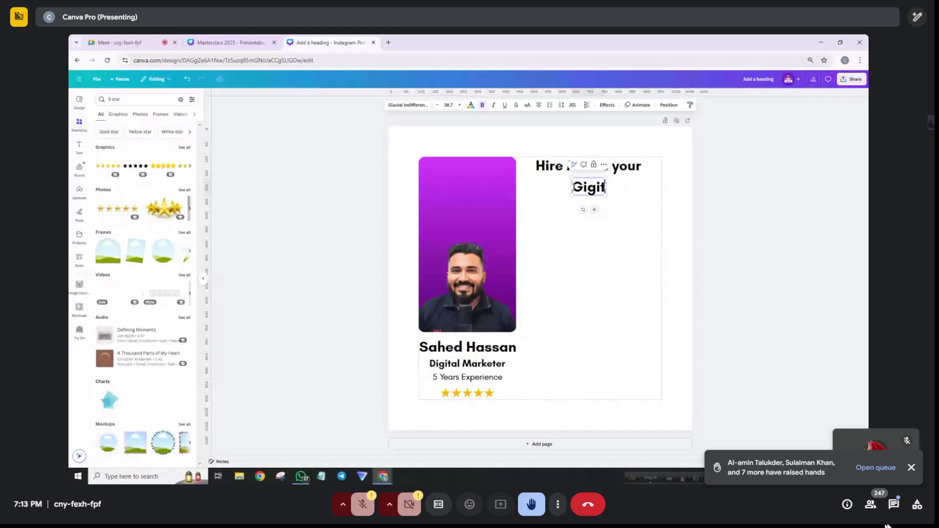
pyautogui.write('al Marketer')
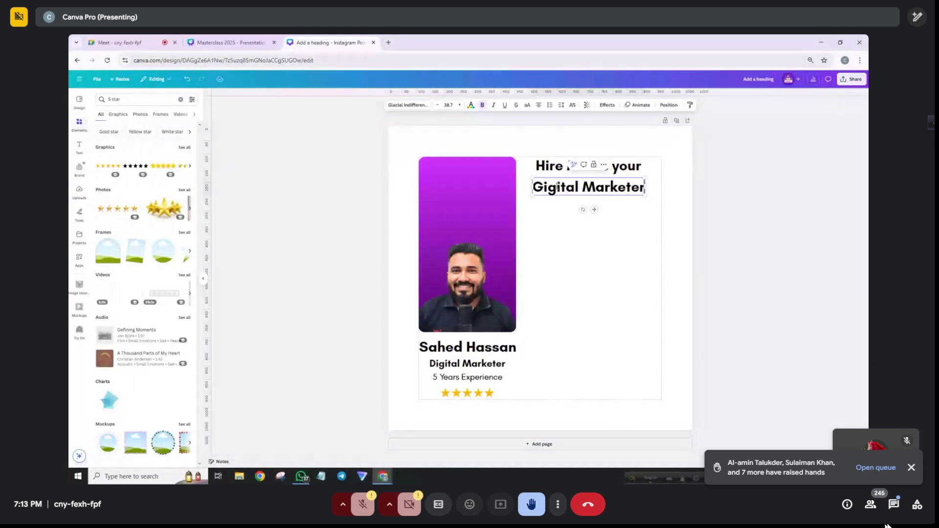
pyautogui.click(541, 188)
pyautogui.press('BackSpace')
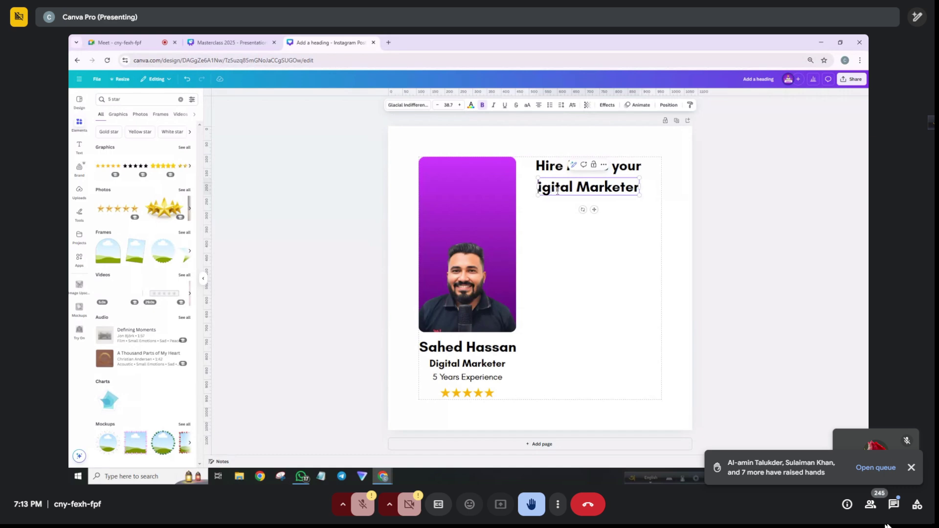
pyautogui.write('D')
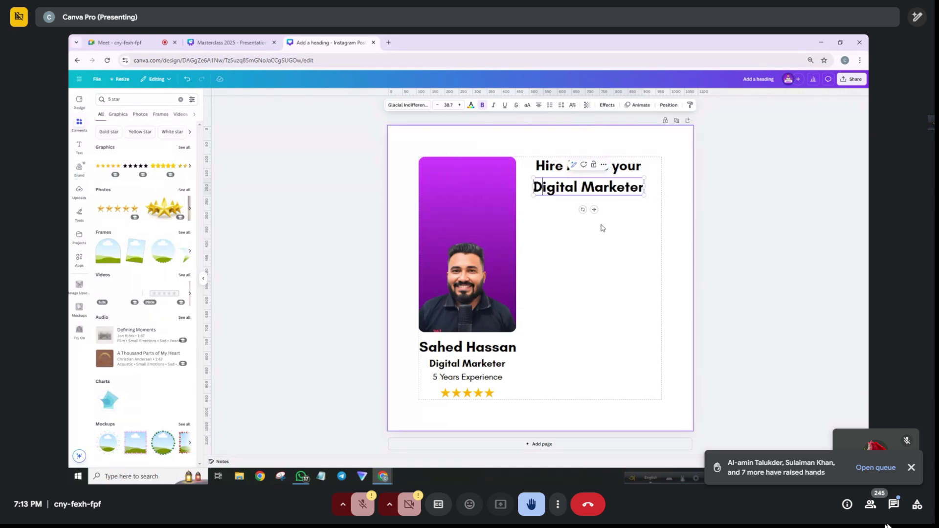
# Make DIGITAL MARKETER uppercase and left-aligned on two lines with tighter line spacing.
pyautogui.moveTo(644, 186); pyautogui.dragTo(602, 189)
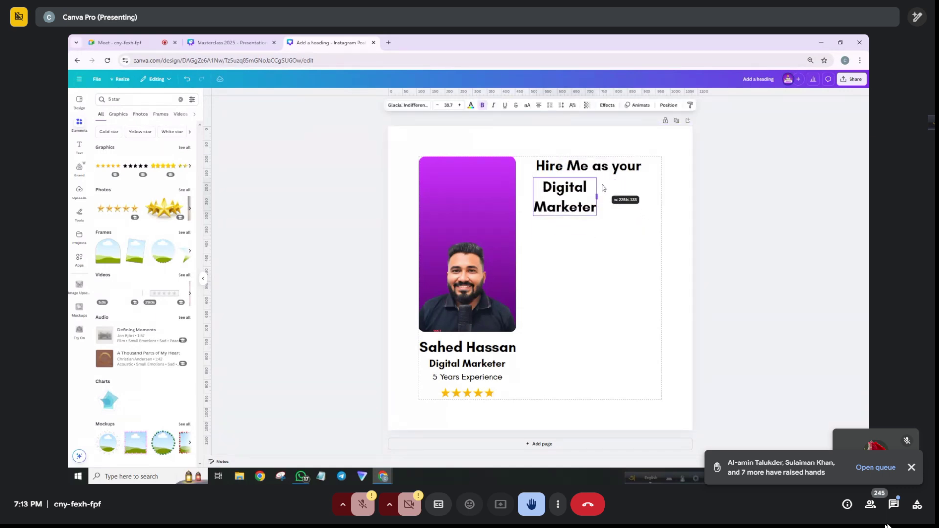
pyautogui.click(557, 108)
pyautogui.moveTo(549, 151); pyautogui.dragTo(546, 156)
pyautogui.click(572, 105)
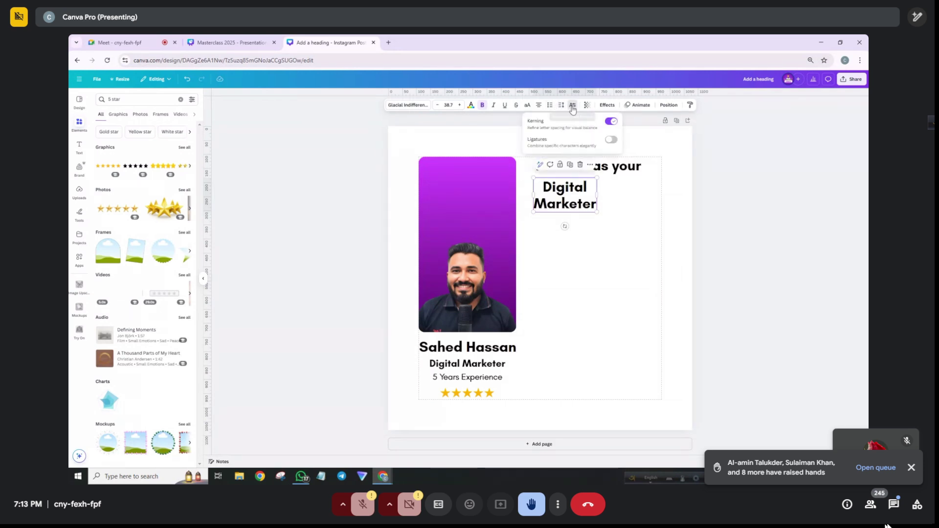
pyautogui.click(572, 105)
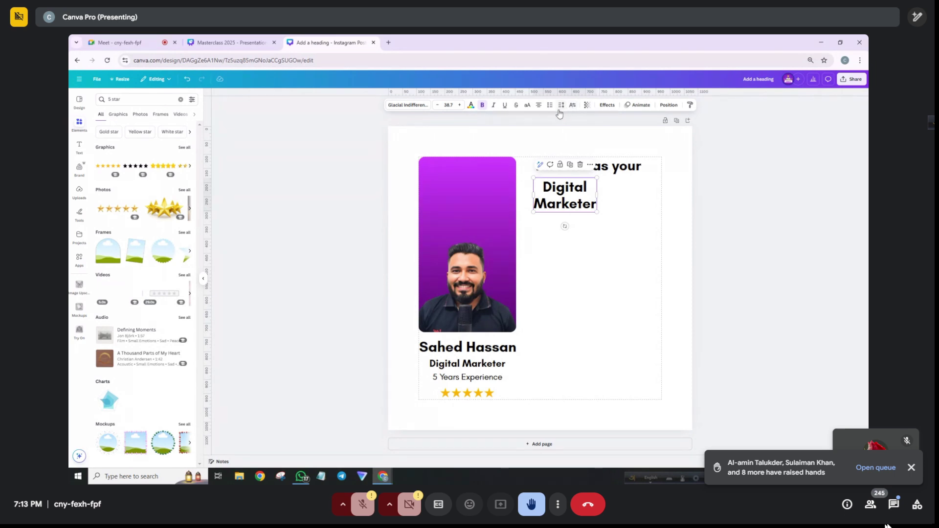
pyautogui.click(528, 106)
pyautogui.moveTo(597, 203); pyautogui.dragTo(609, 205)
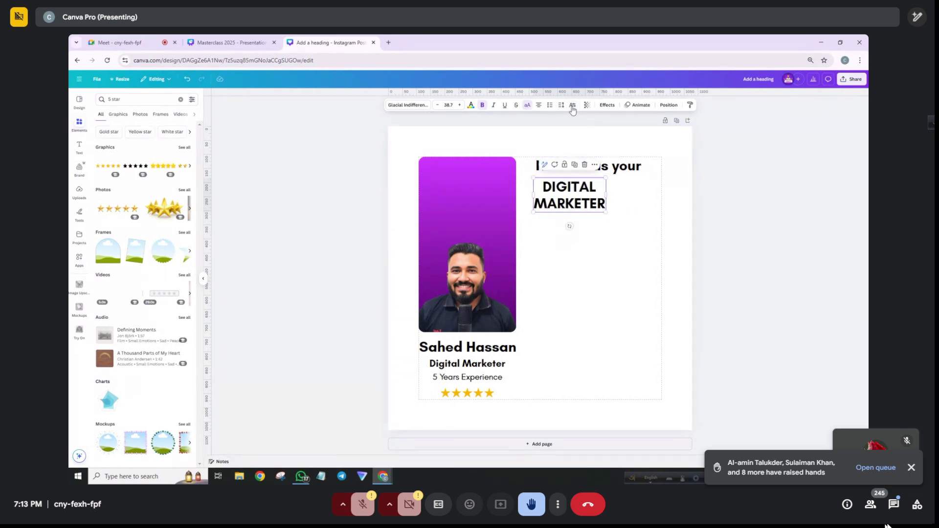
pyautogui.click(539, 106)
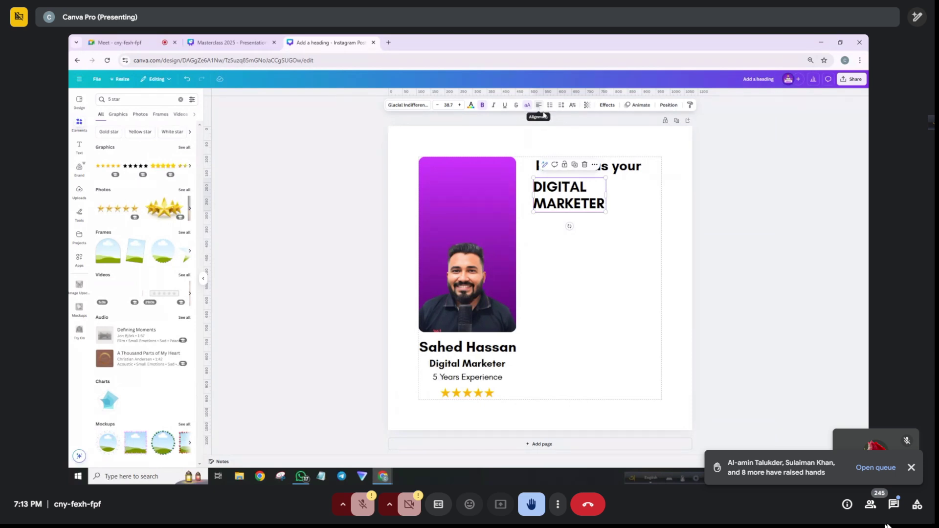
# Enlarge DIGITAL MARKETER to font size 62.4, tighten spacing, and align 'Hire Me as your' with it.
pyautogui.click(631, 200)
pyautogui.click(595, 210)
pyautogui.moveTo(606, 211); pyautogui.dragTo(652, 224)
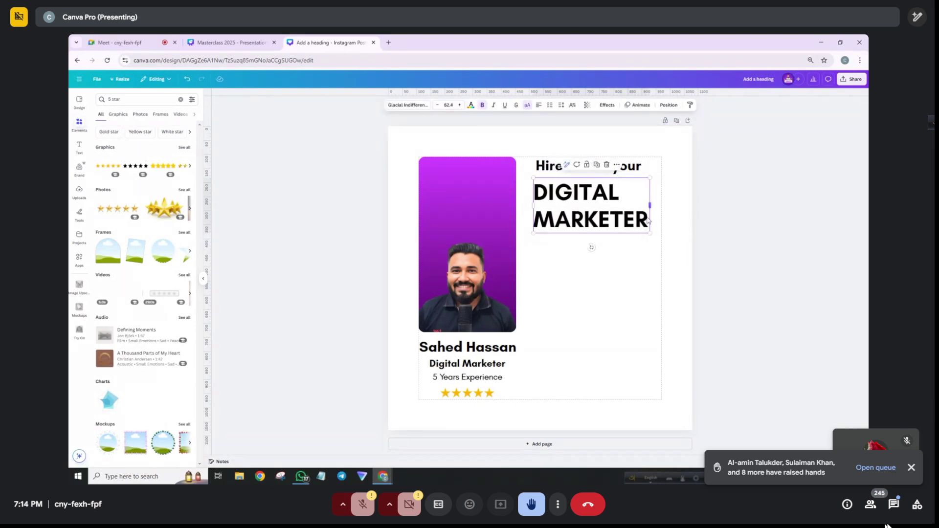
pyautogui.click(561, 106)
pyautogui.moveTo(547, 153)
pyautogui.mouseDown()
pyautogui.moveTo(535, 155)
pyautogui.moveTo(537, 141)
pyautogui.mouseUp()
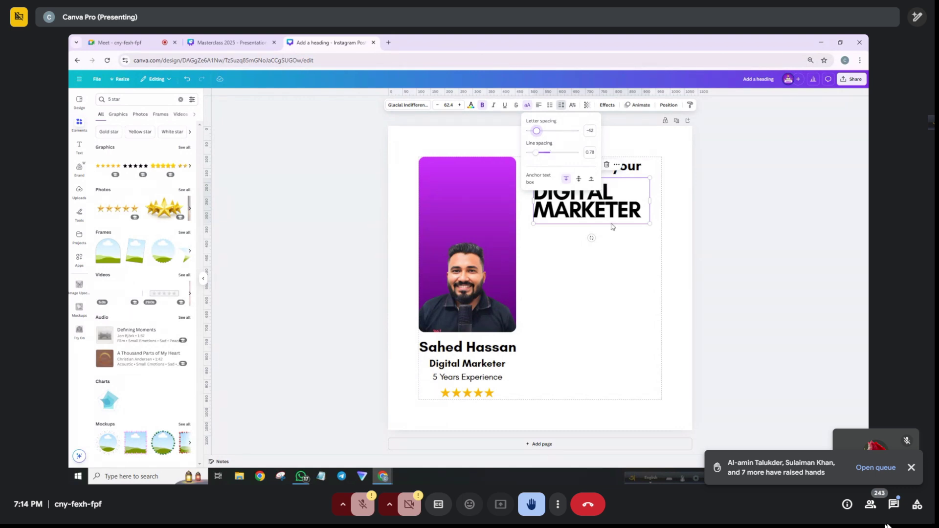
pyautogui.click(622, 234)
pyautogui.click(592, 203)
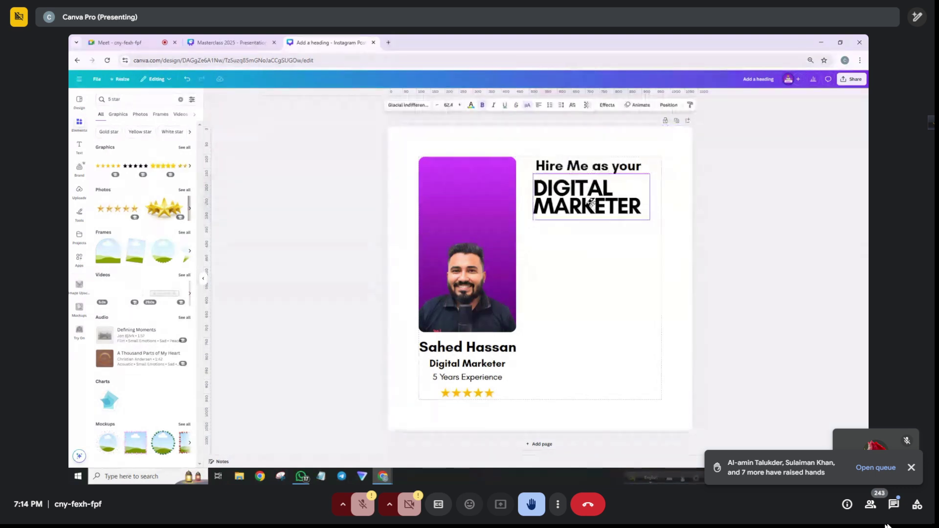
pyautogui.click(632, 164)
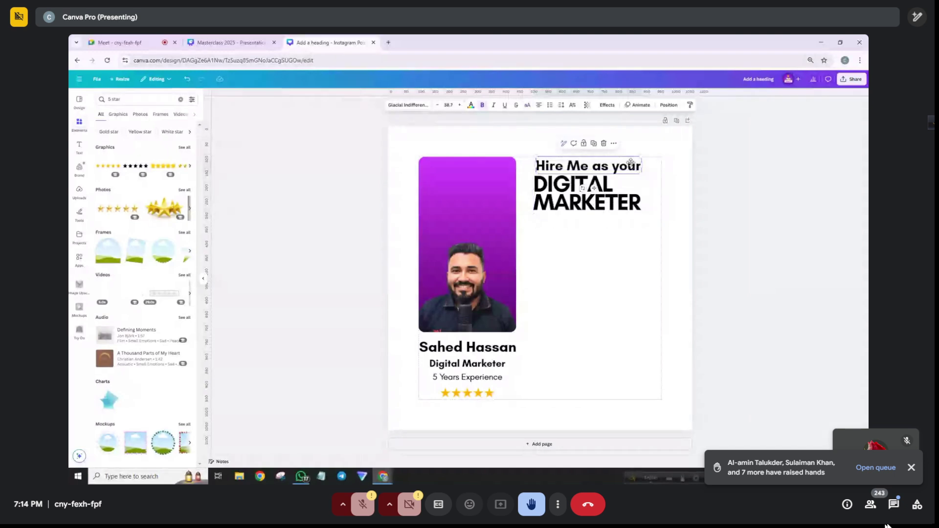
pyautogui.moveTo(632, 164); pyautogui.dragTo(630, 163)
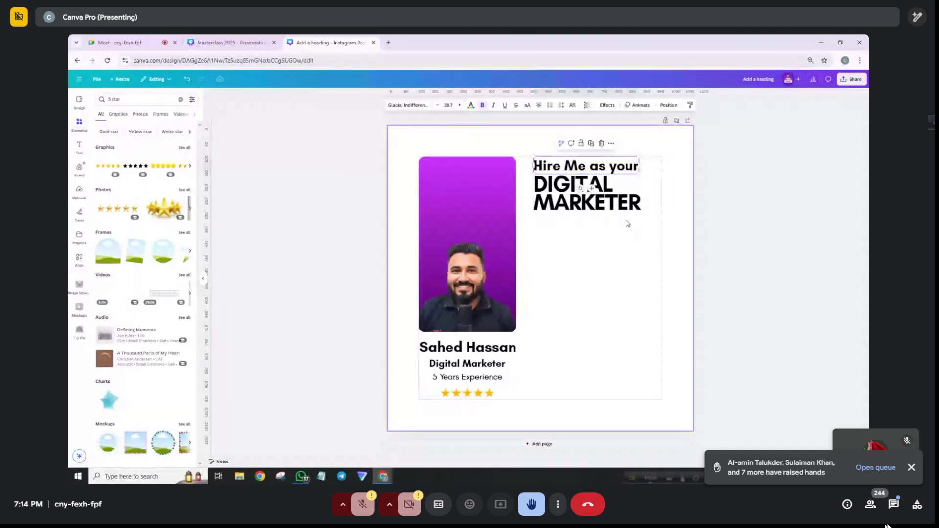
# Colour DIGITAL MARKETER with the magenta Brand Kit swatch and place a '5 Years Experience' copy below.
pyautogui.click(628, 201)
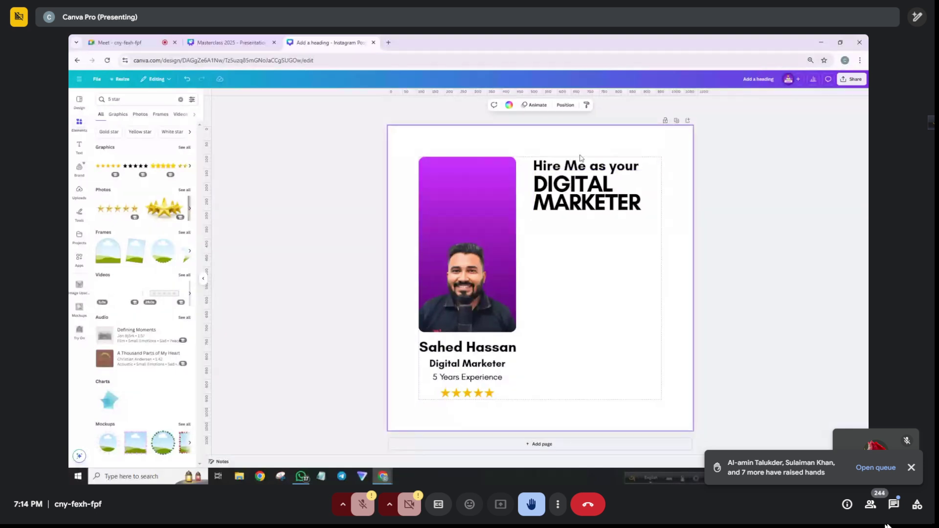
pyautogui.click(471, 105)
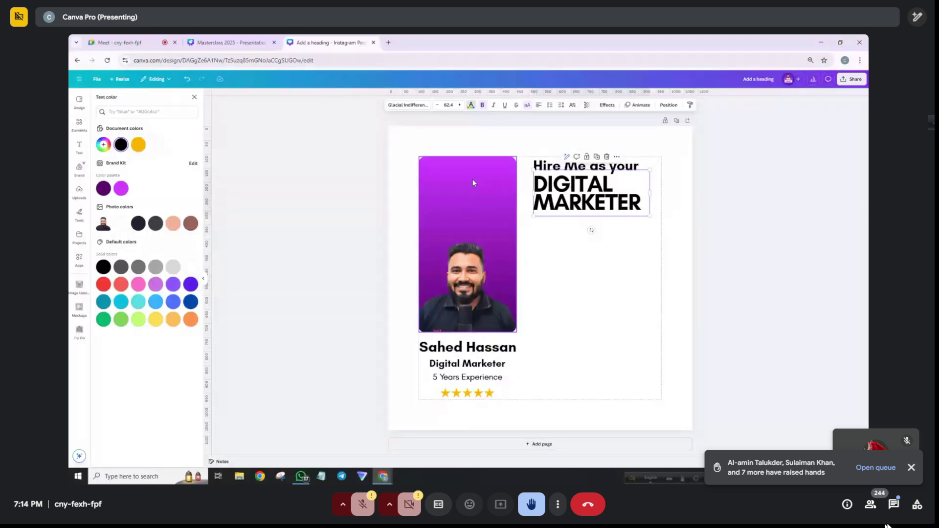
pyautogui.click(126, 189)
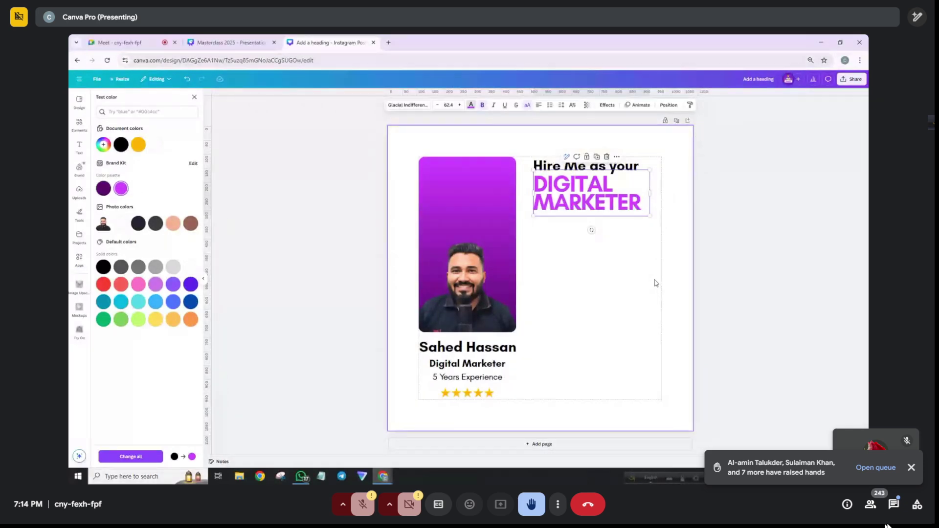
pyautogui.click(602, 243)
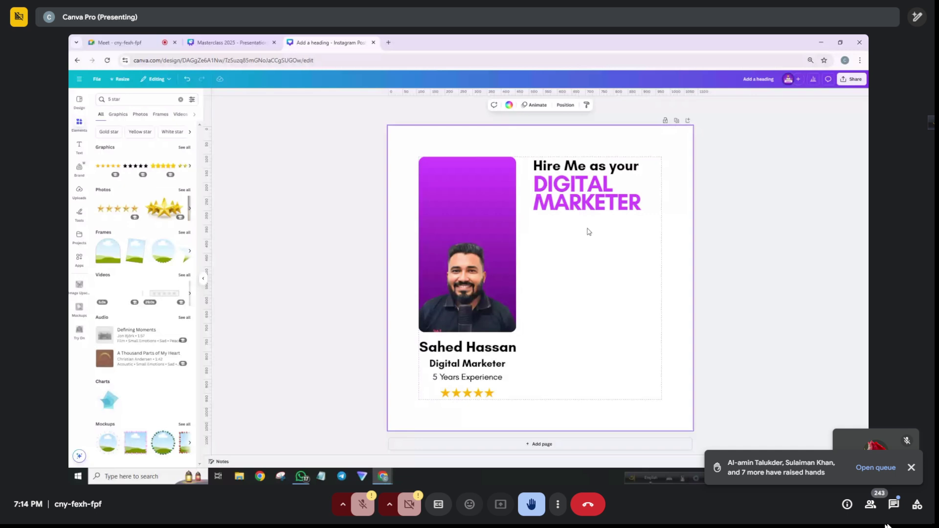
pyautogui.moveTo(468, 377); pyautogui.dragTo(566, 226)
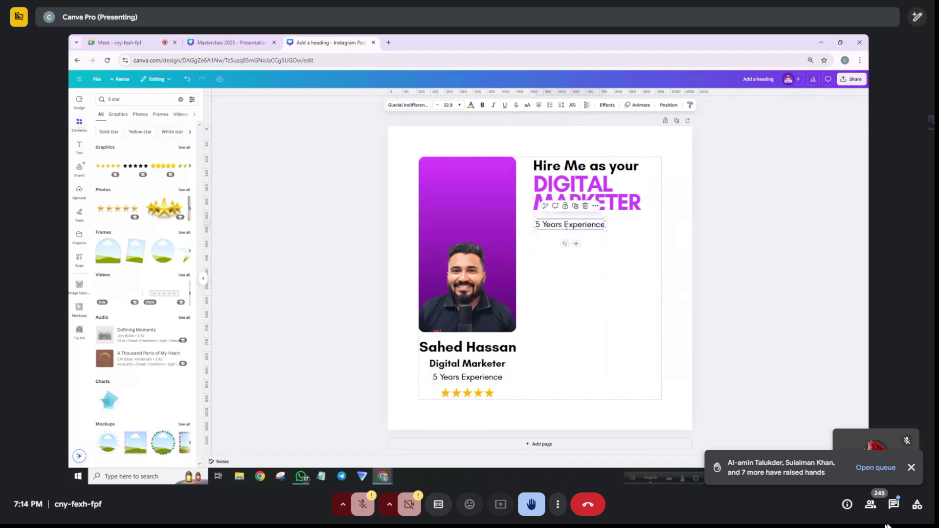
# Retype the copy as Google Ads service, Meta Ads Service, Social Media Management, Youtube Ads, left-aligned.
pyautogui.doubleClick(567, 226)
pyautogui.write('Google')
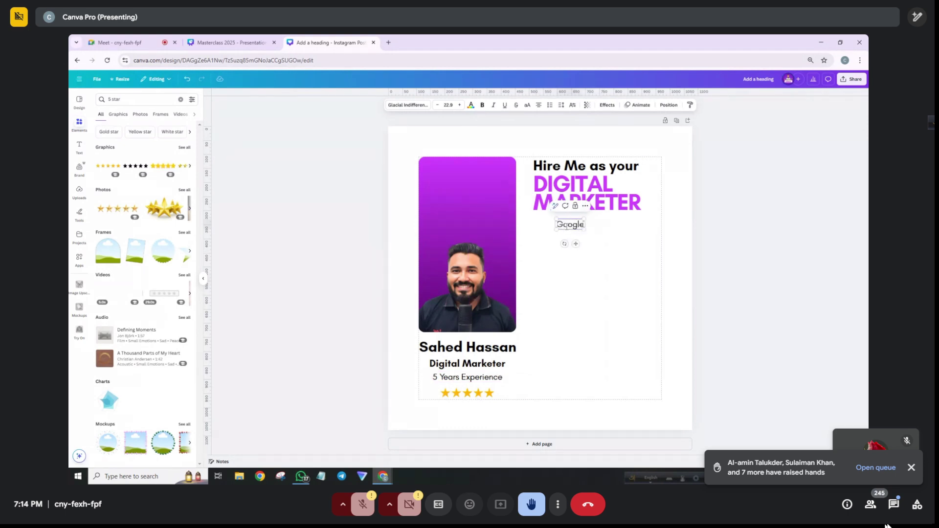
pyautogui.write(' Ads service')
pyautogui.press('Return')
pyautogui.write('M')
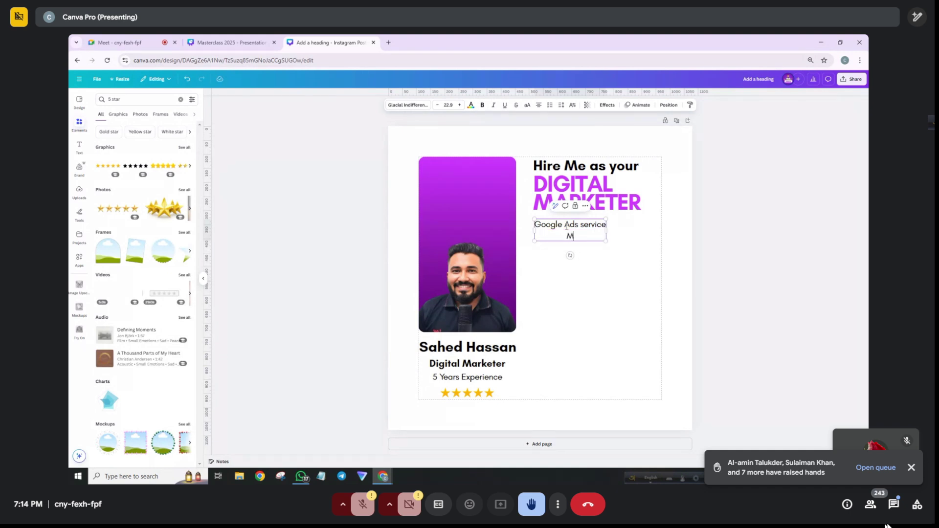
pyautogui.write('eta Ads Service')
pyautogui.press('Return')
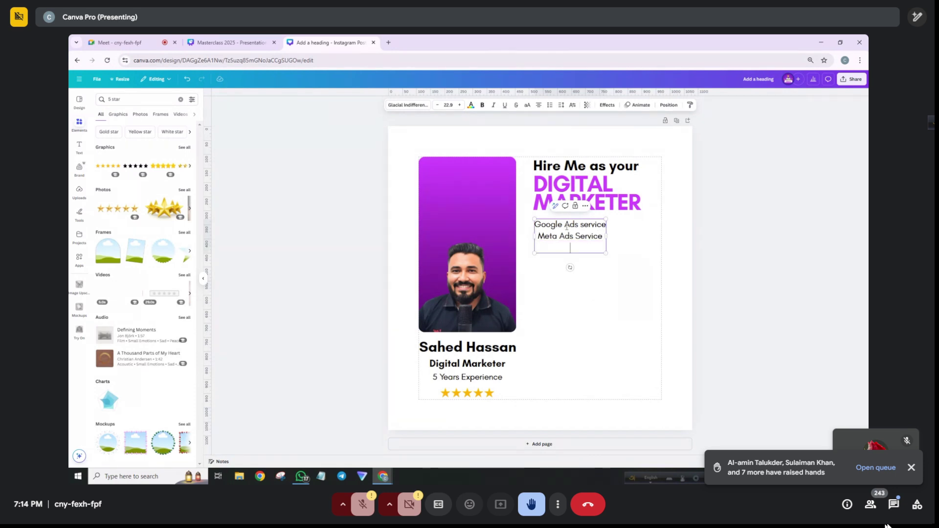
pyautogui.write('Socil')
pyautogui.press('BackSpace')
pyautogui.write('al Media')
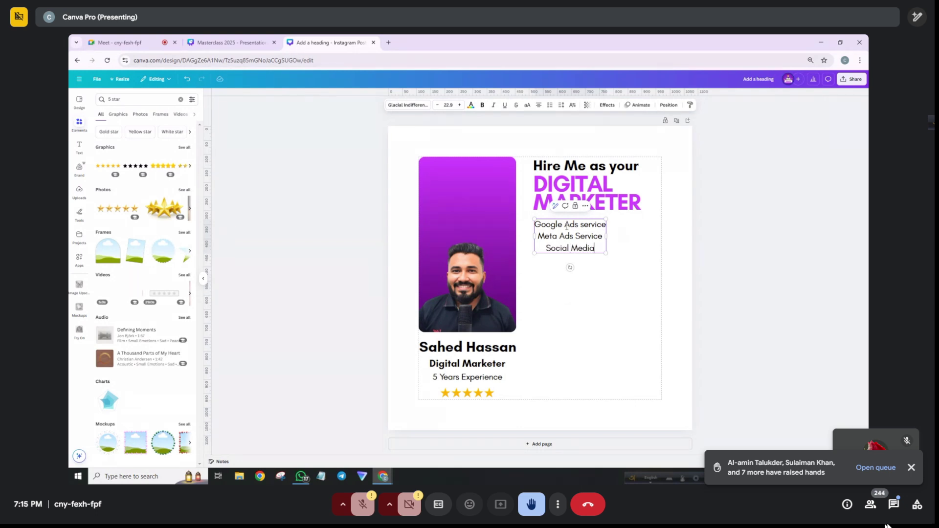
pyautogui.write(' Management')
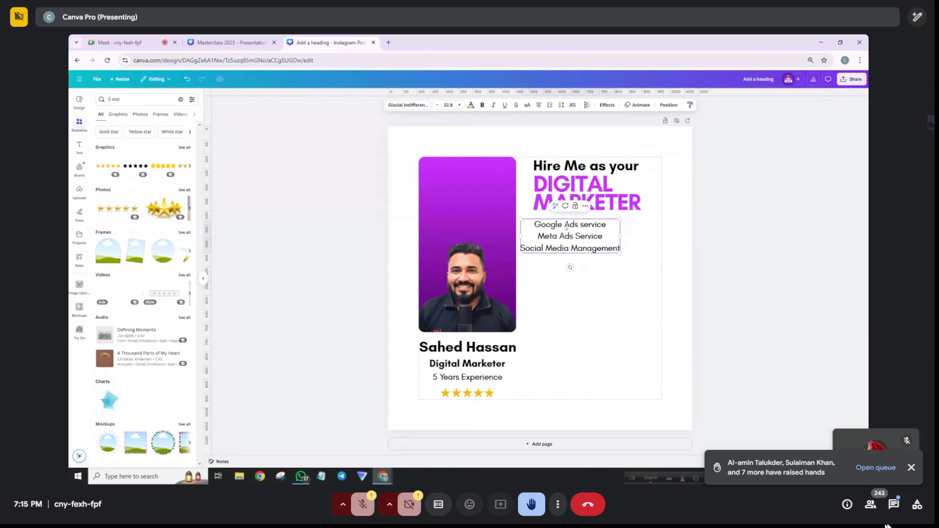
pyautogui.press('Return')
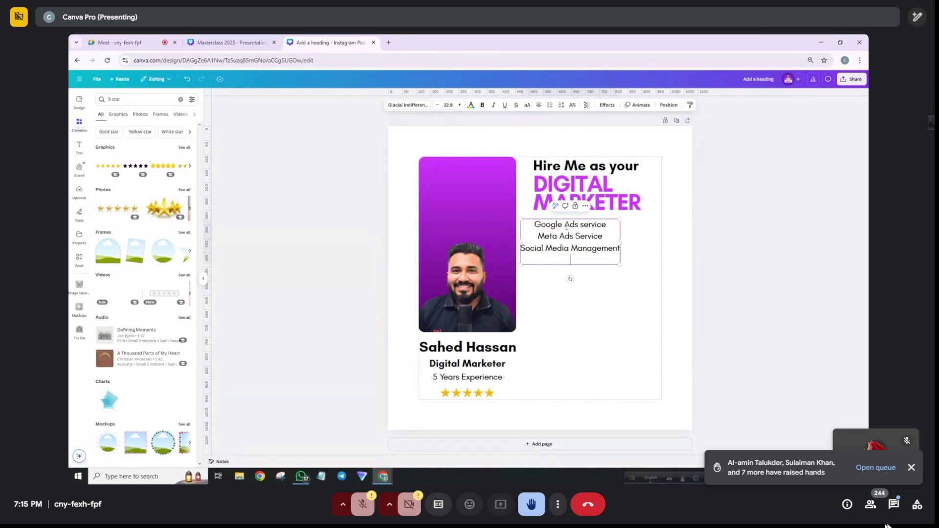
pyautogui.write('Youtube Ads')
pyautogui.click(583, 175)
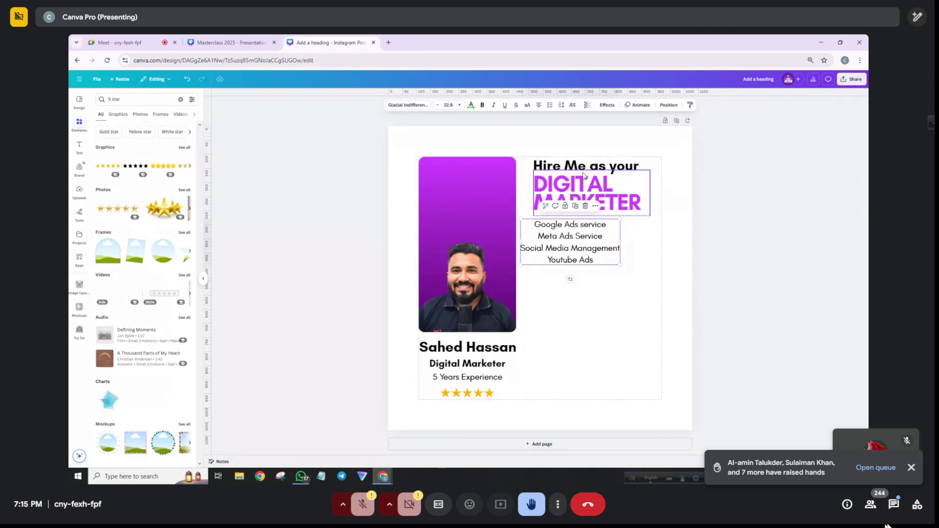
pyautogui.click(539, 107)
# Move the services list under the headline, flush with the 'Hire Me as your' left edge.
pyautogui.moveTo(562, 240); pyautogui.dragTo(575, 243)
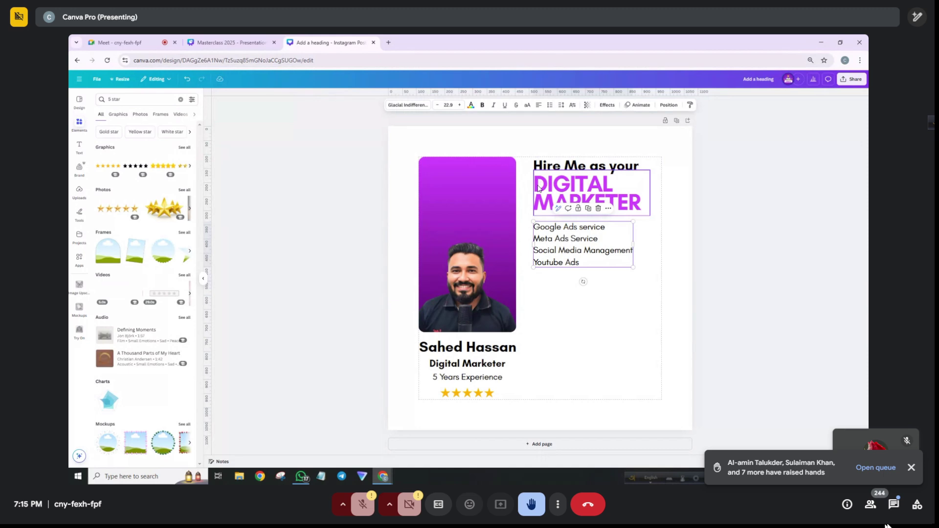
pyautogui.moveTo(207, 213); pyautogui.dragTo(533, 247)
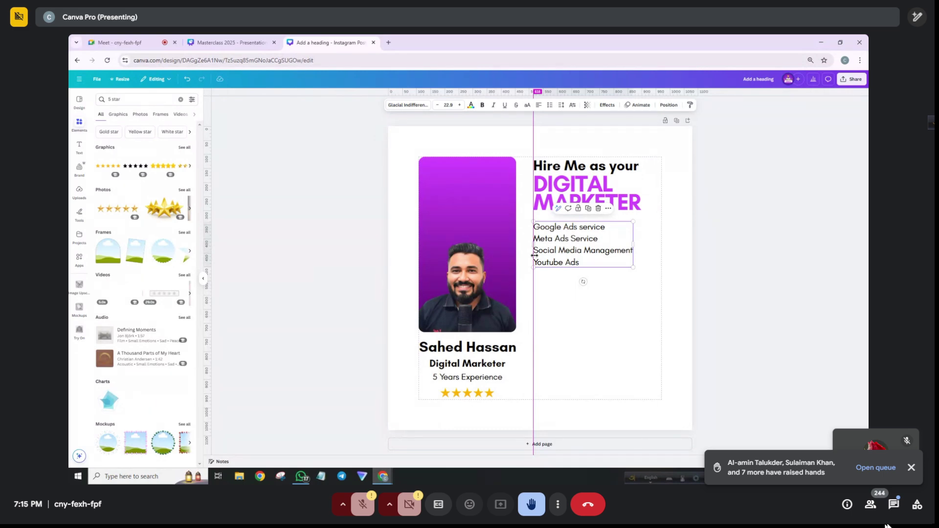
pyautogui.moveTo(535, 255); pyautogui.dragTo(205, 259)
pyautogui.moveTo(410, 144); pyautogui.dragTo(481, 403)
pyautogui.moveTo(660, 158); pyautogui.dragTo(566, 282)
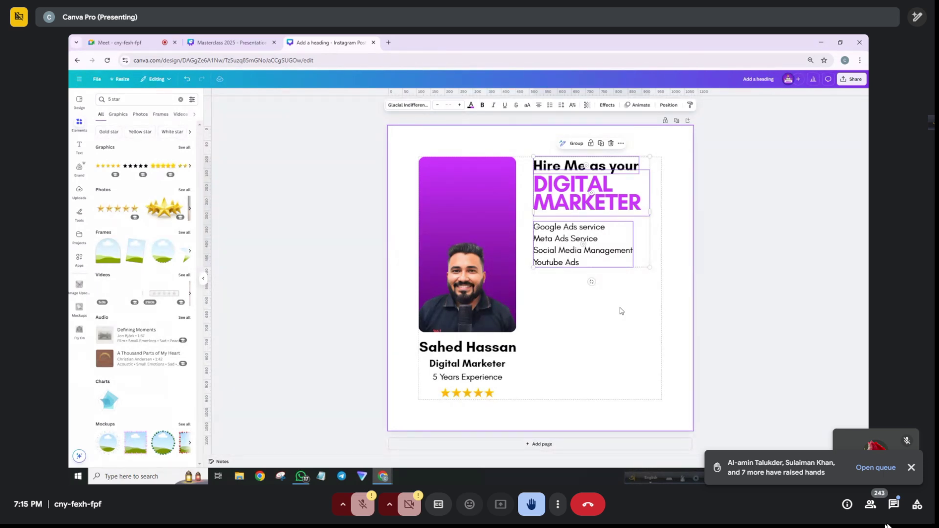
pyautogui.click(578, 296)
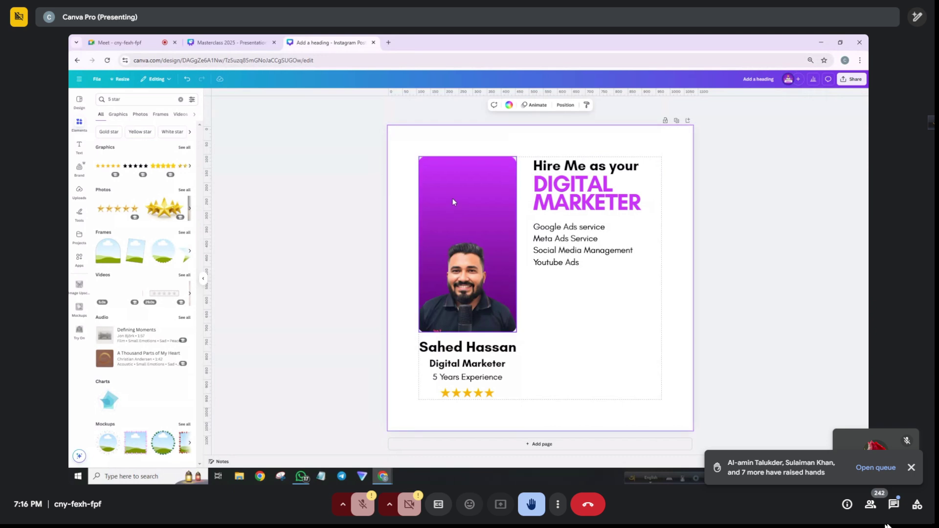
# Duplicate the purple gradient rectangle into a short, nearly square-cornered bar under the services list.
pyautogui.moveTo(452, 198); pyautogui.dragTo(593, 235)
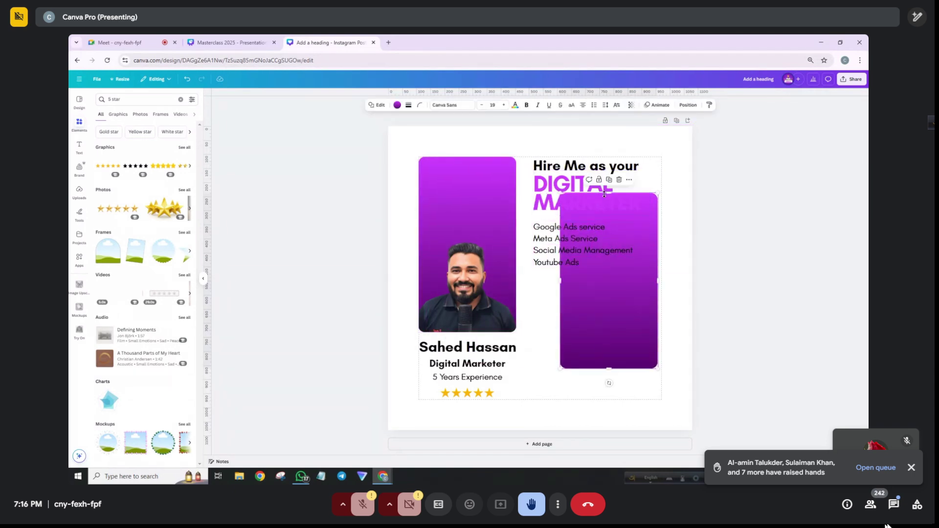
pyautogui.moveTo(609, 193); pyautogui.dragTo(555, 321)
pyautogui.moveTo(636, 323); pyautogui.dragTo(614, 324)
pyautogui.click(420, 104)
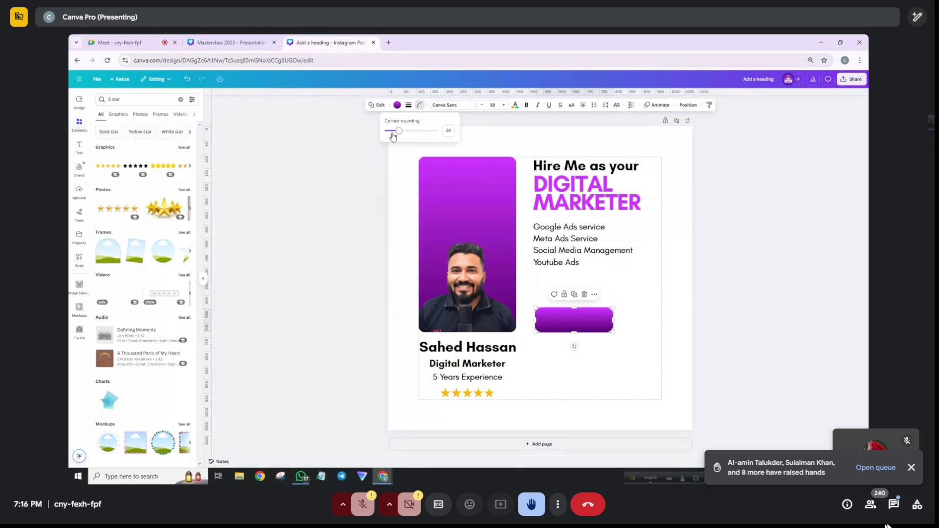
pyautogui.moveTo(404, 135); pyautogui.dragTo(392, 145)
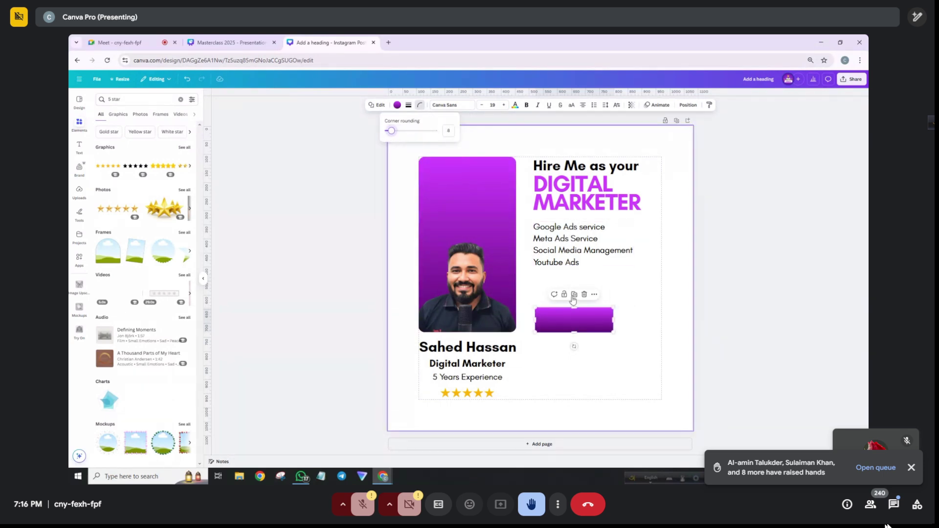
pyautogui.moveTo(561, 313); pyautogui.dragTo(561, 313)
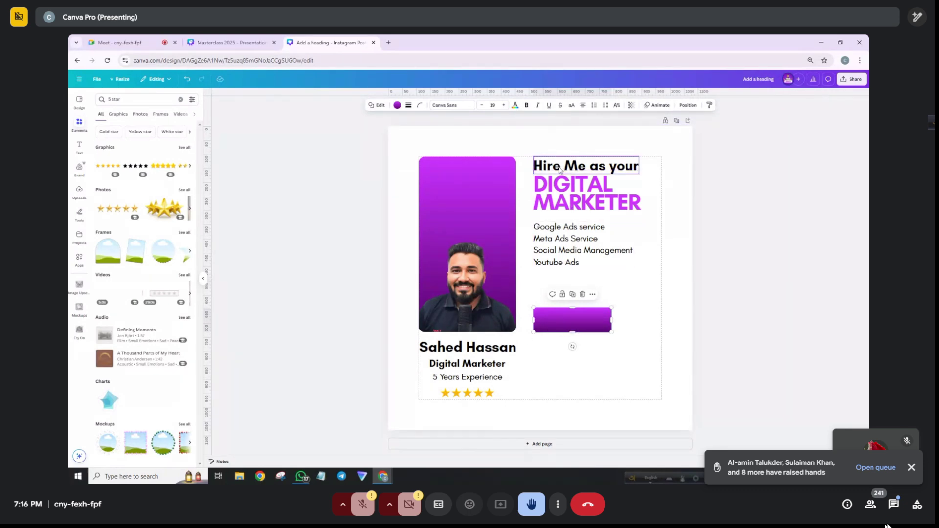
# Add white 'Hire Me!' text centred on the purple bar and view the design full screen.
pyautogui.moveTo(474, 367); pyautogui.dragTo(639, 361)
pyautogui.doubleClick(639, 361)
pyautogui.write('H')
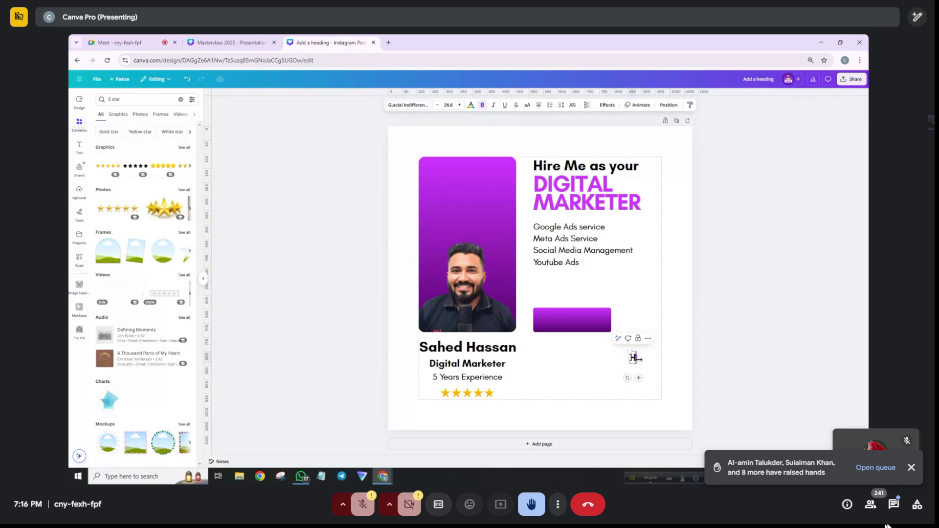
pyautogui.write('ire Me!')
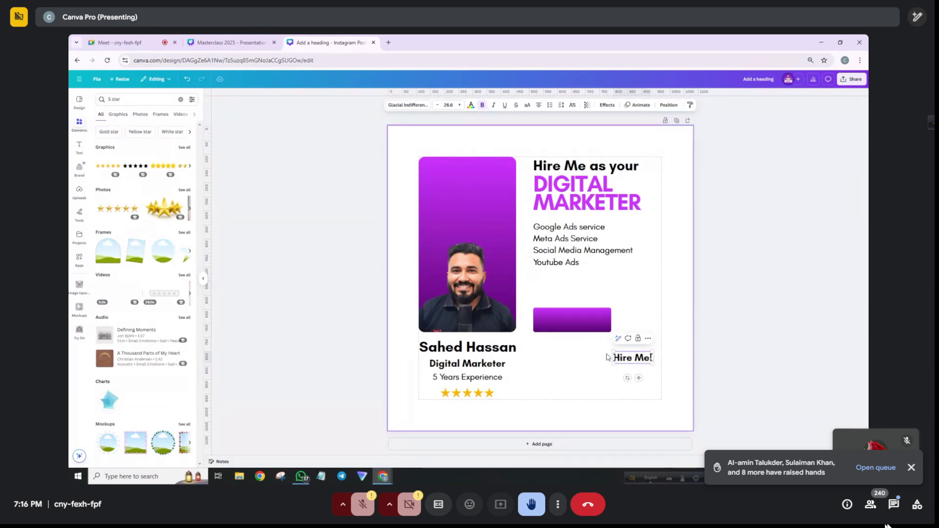
pyautogui.moveTo(627, 359); pyautogui.dragTo(566, 319)
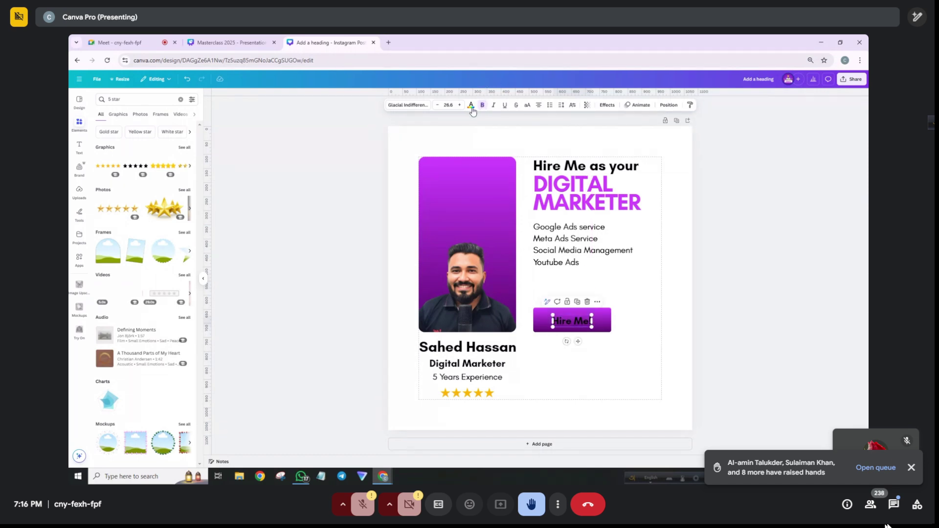
pyautogui.click(471, 104)
pyautogui.click(173, 145)
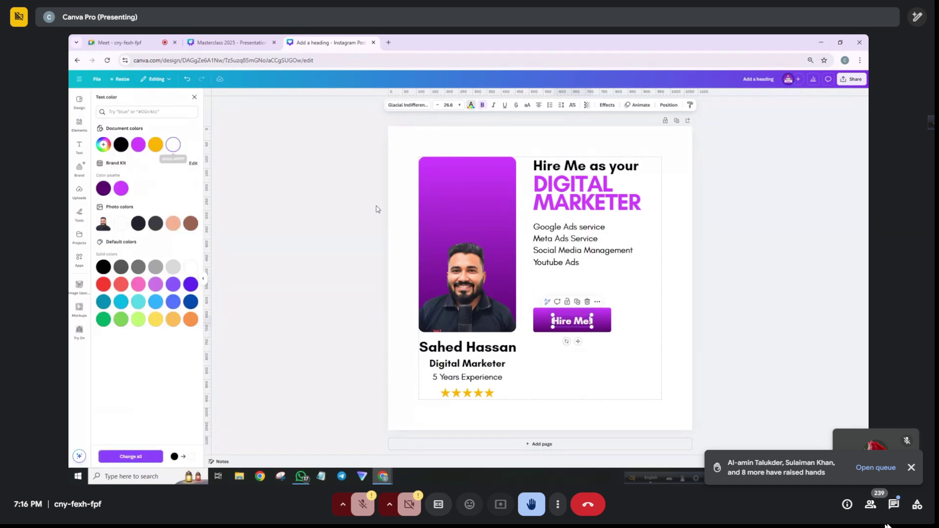
pyautogui.moveTo(571, 320); pyautogui.dragTo(569, 320)
pyautogui.click(617, 322)
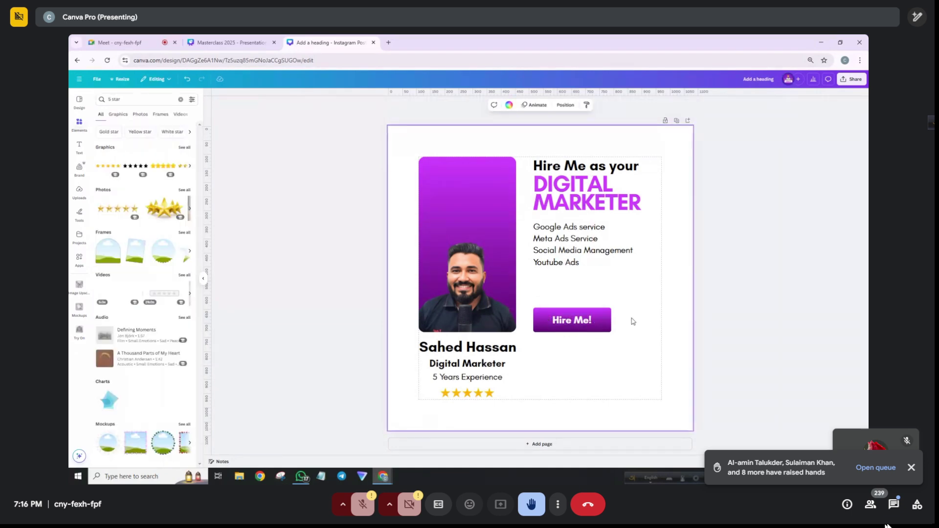
pyautogui.hotkey('ctrl', 'alt', 'p')
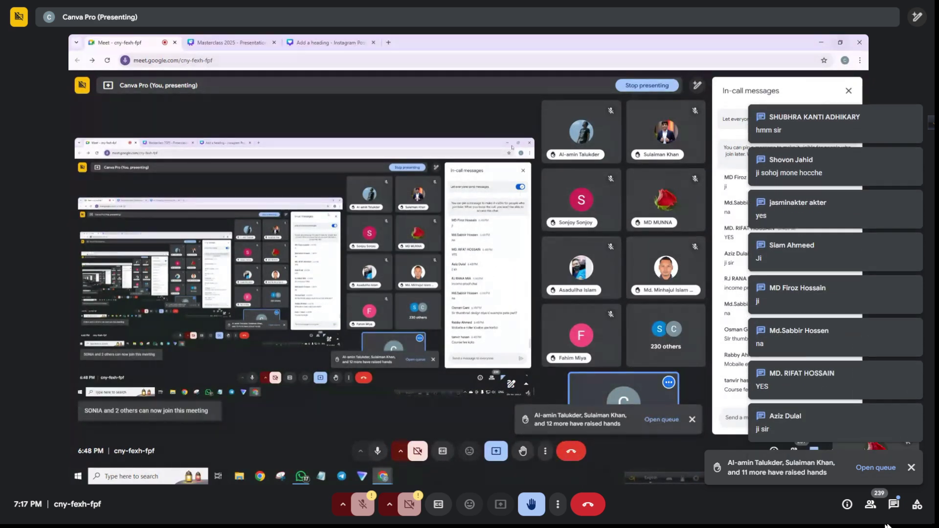
pyautogui.click(307, 44)
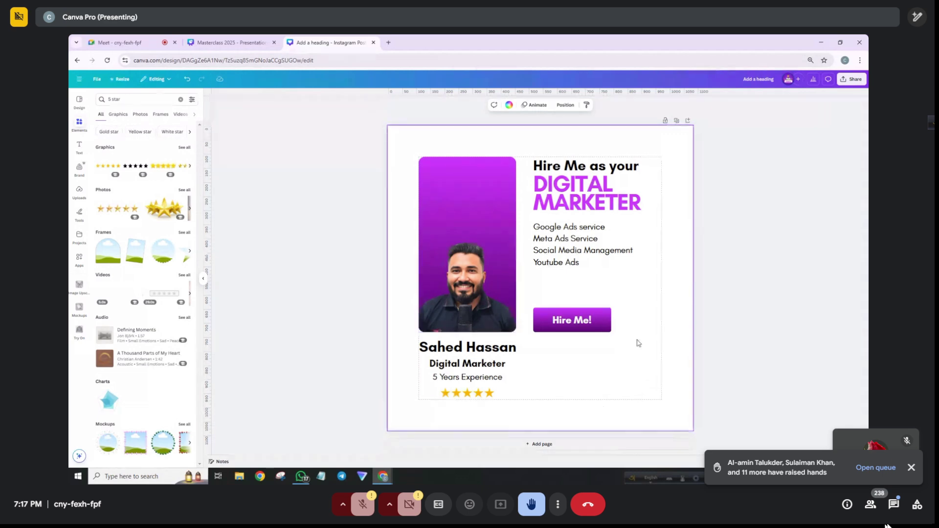
# Search Elements for '3d like' and add the red 3D heart-bubble graphic.
pyautogui.click(119, 115)
pyautogui.click(114, 99)
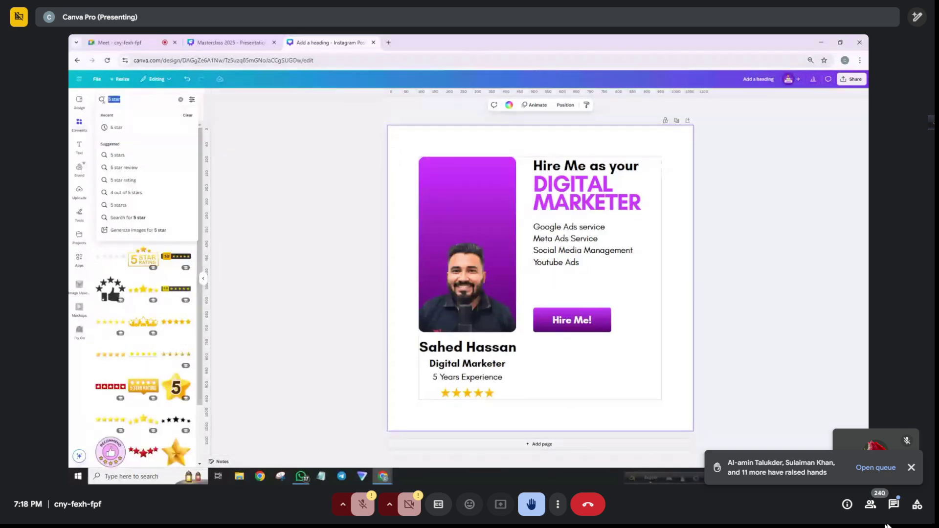
pyautogui.write('3d')
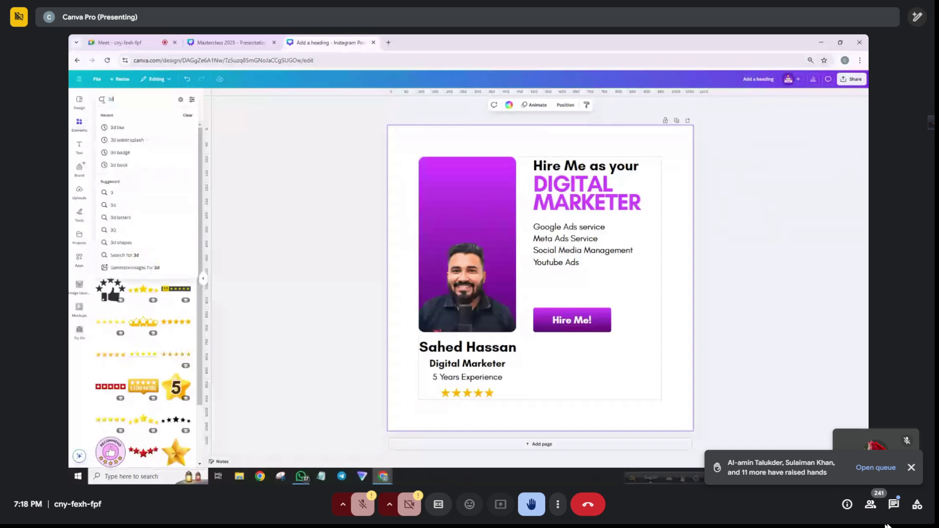
pyautogui.write(' like')
pyautogui.press('Return')
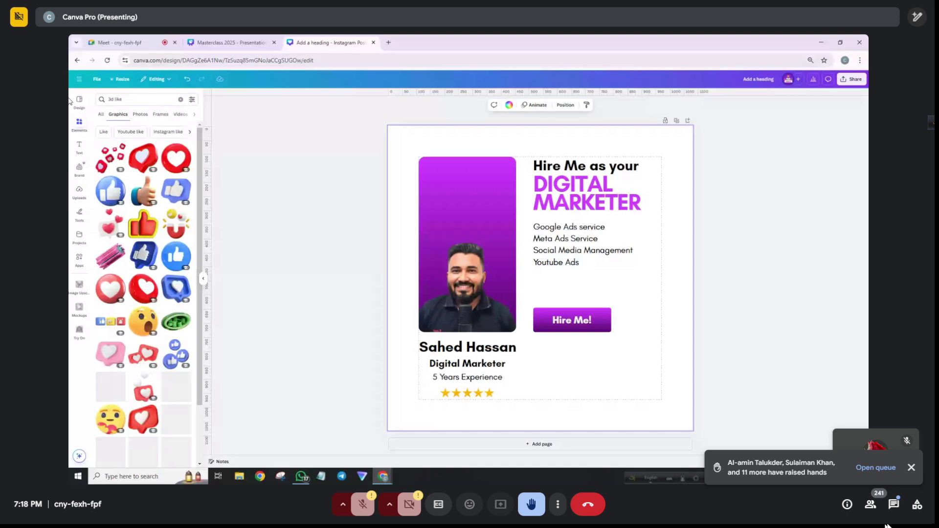
pyautogui.click(143, 158)
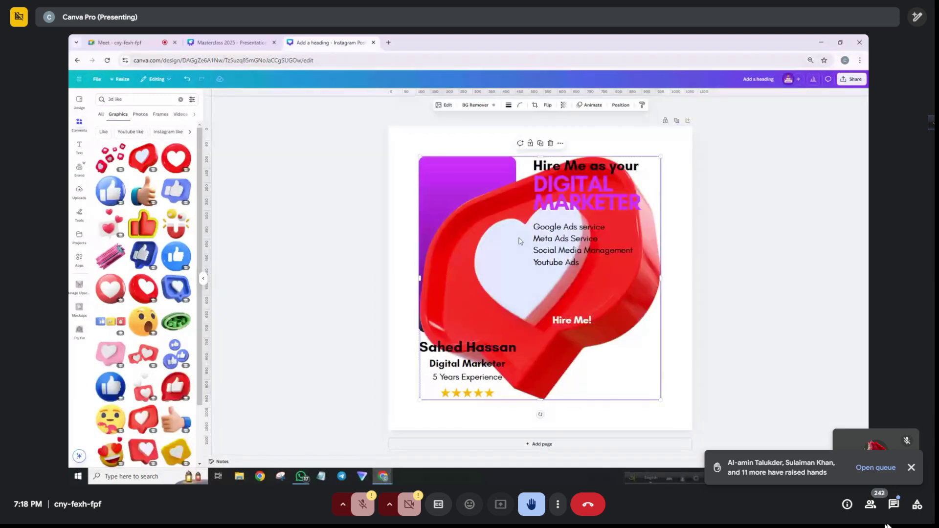
# Move the heart graphic to the bottom-right corner at full size and open its Adjust settings.
pyautogui.moveTo(520, 241); pyautogui.dragTo(626, 361)
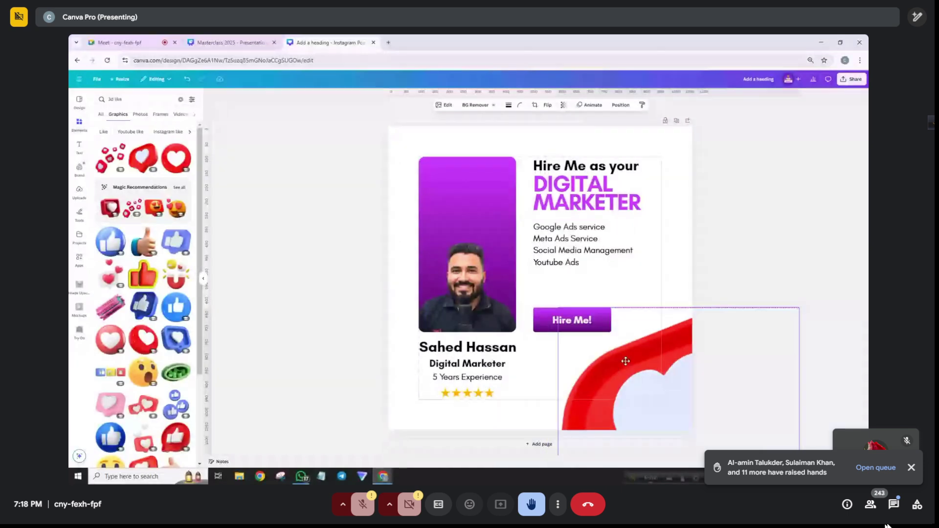
pyautogui.moveTo(626, 361); pyautogui.dragTo(559, 298)
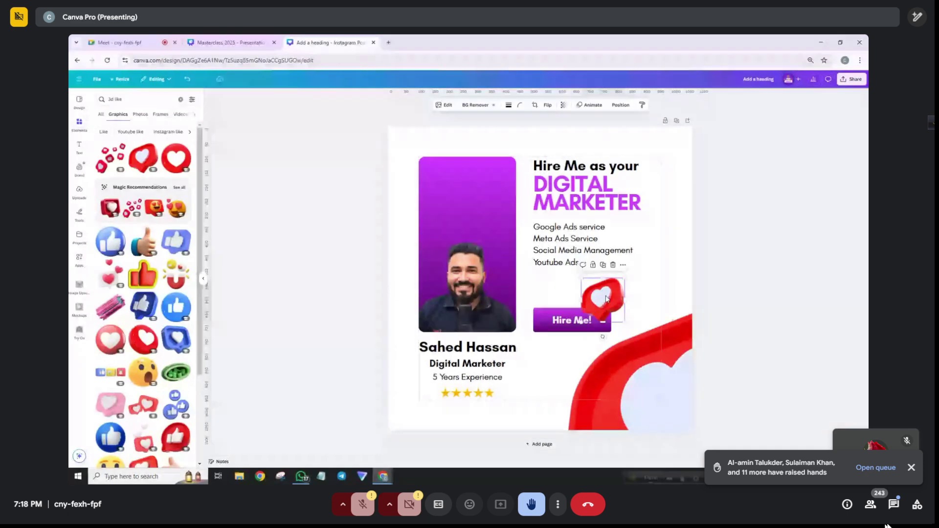
pyautogui.hotkey('ctrl', 'z')
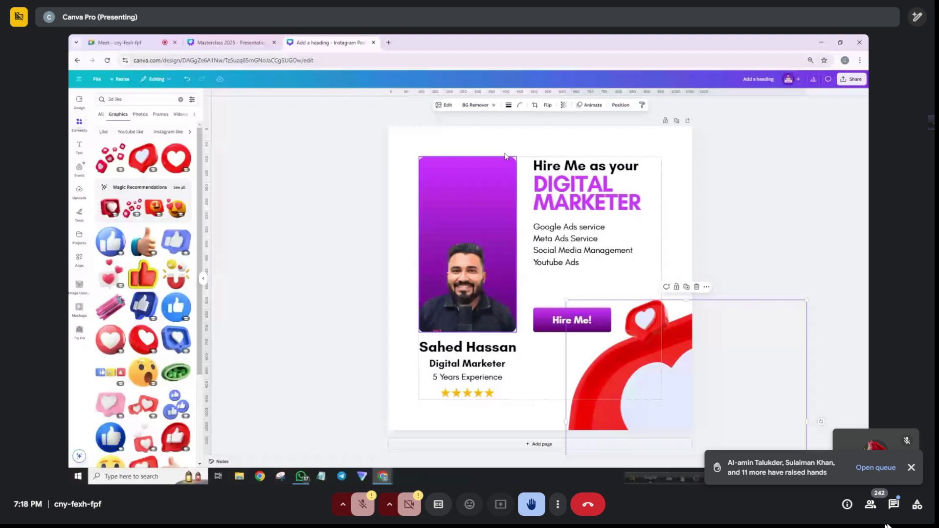
pyautogui.click(444, 105)
pyautogui.click(137, 152)
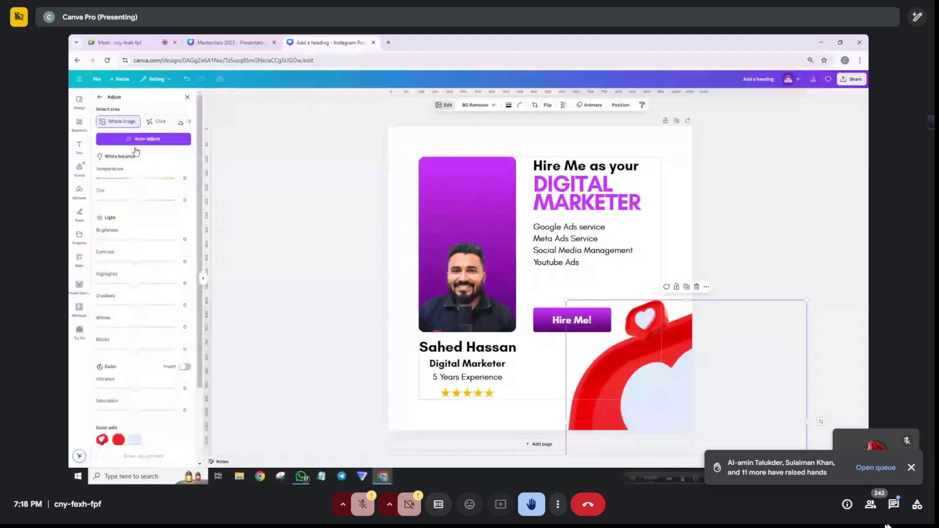
# Recolour the heart's red to purple by shifting its Color edit hue to about -36.
pyautogui.scroll(-2, 127, 244)
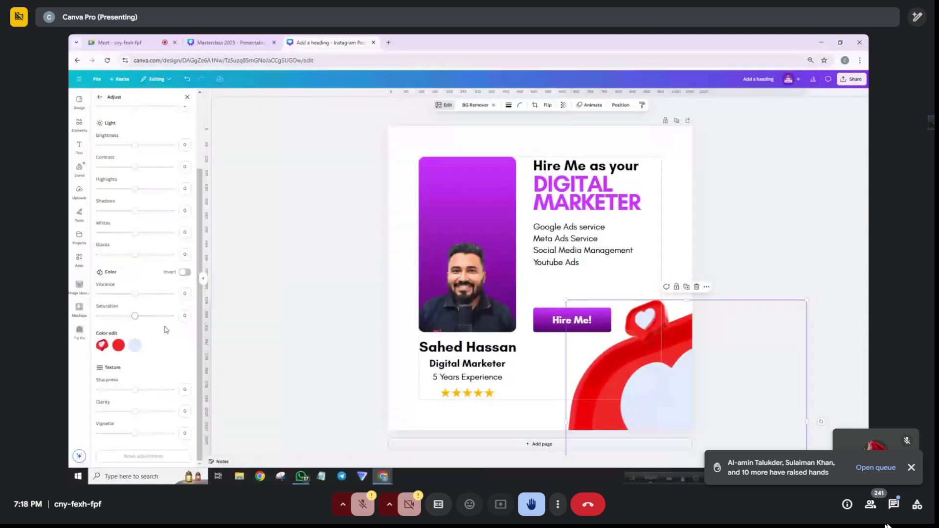
pyautogui.click(117, 345)
pyautogui.click(119, 376)
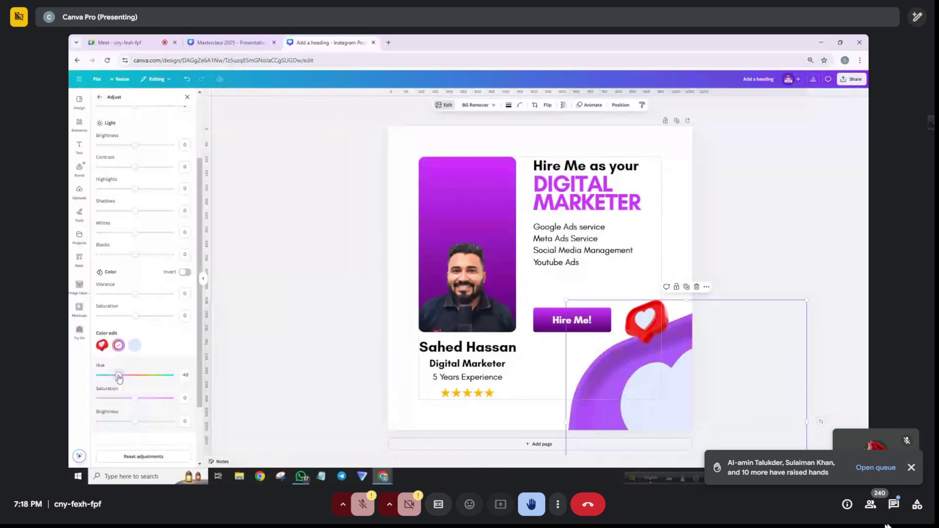
pyautogui.moveTo(119, 377); pyautogui.dragTo(121, 380)
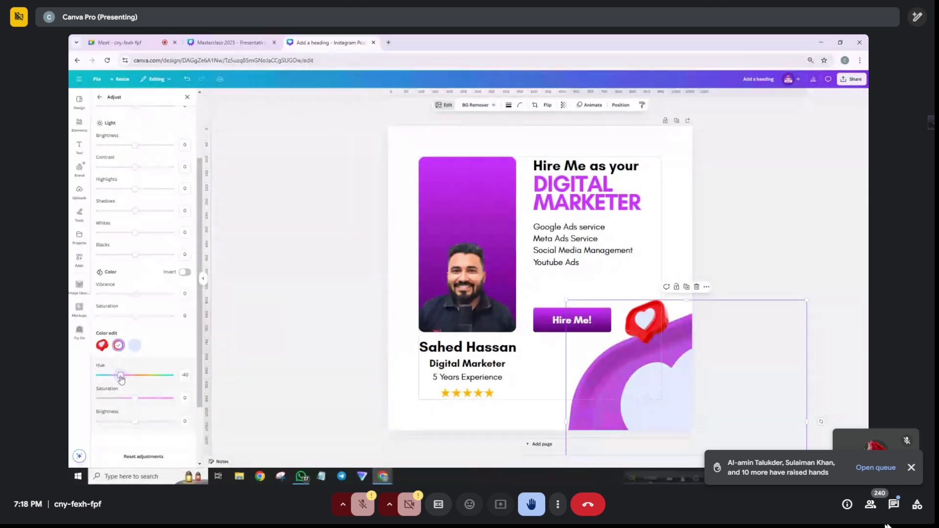
pyautogui.click(650, 330)
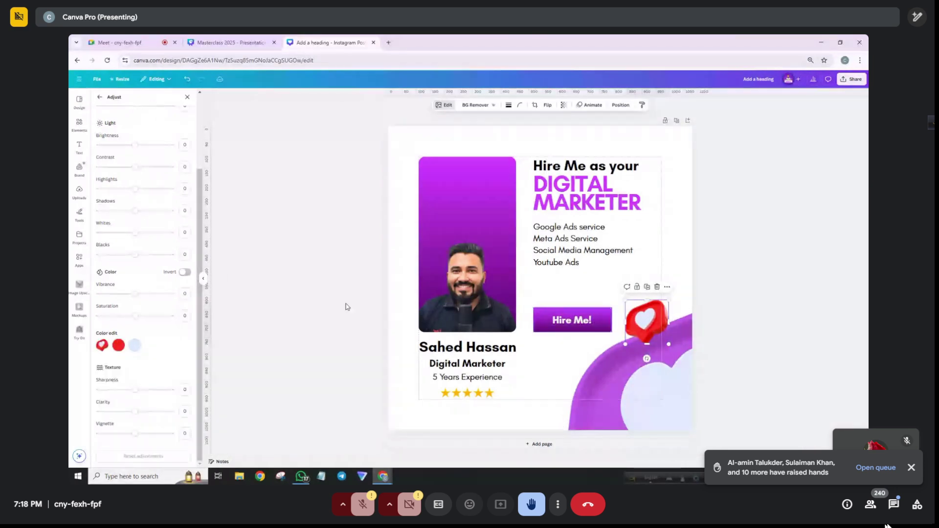
pyautogui.click(118, 349)
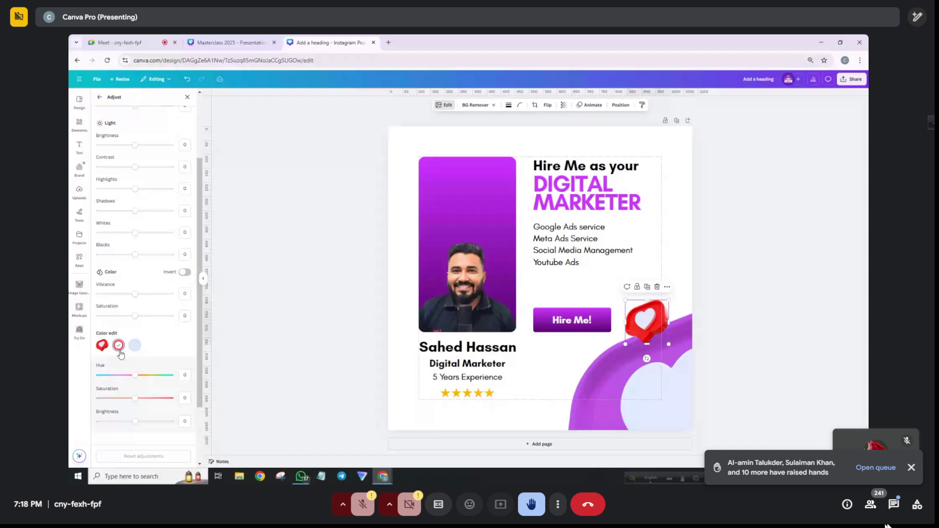
pyautogui.click(122, 375)
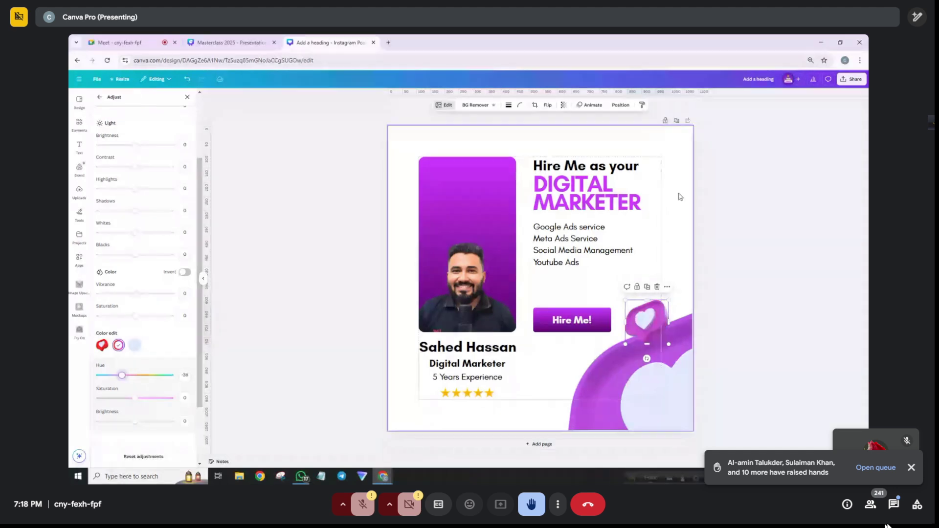
pyautogui.click(664, 316)
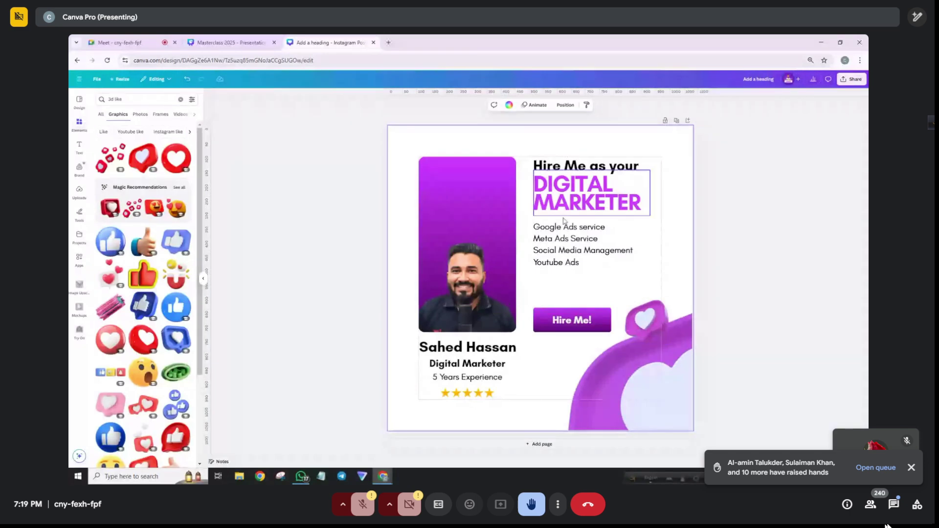
# Add bullets to the four service lines and nudge the list slightly left.
pyautogui.click(547, 255)
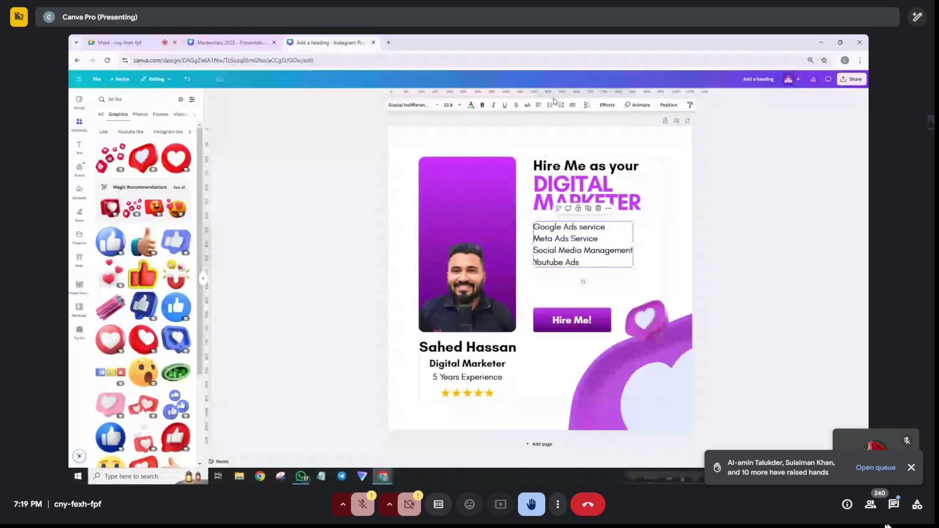
pyautogui.click(550, 104)
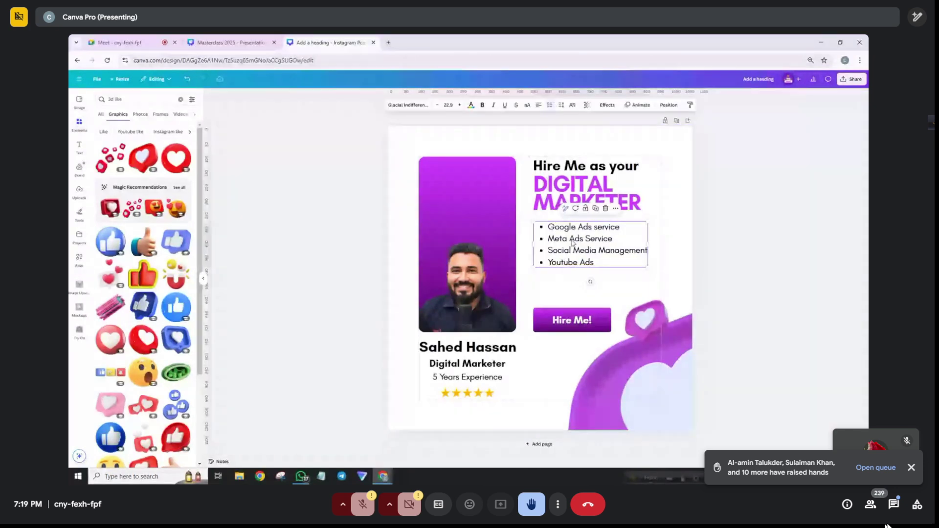
pyautogui.moveTo(572, 242); pyautogui.dragTo(567, 244)
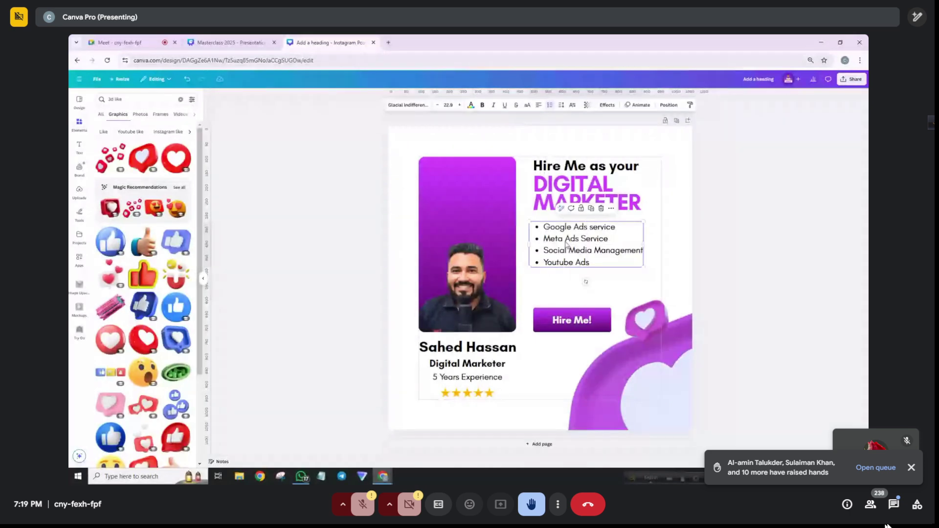
pyautogui.click(522, 230)
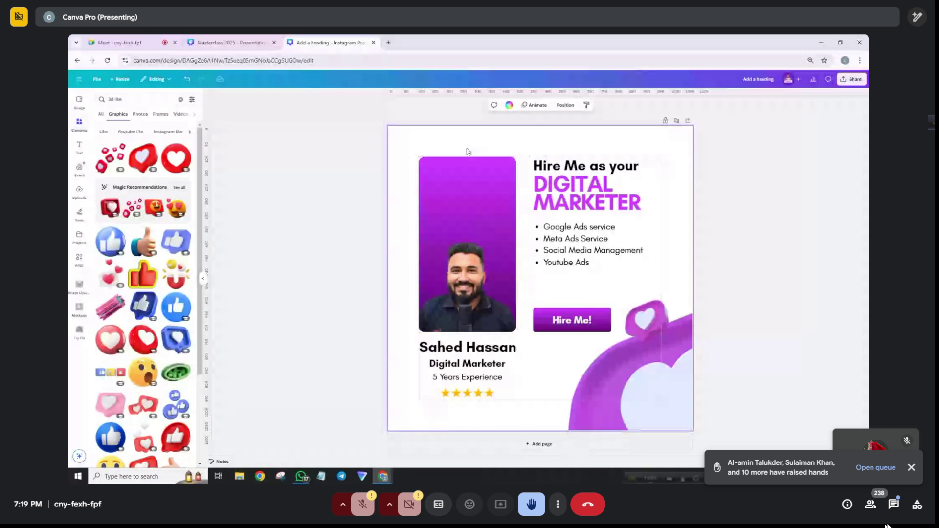
# Place a smaller purple heart copy at the top-left, overlapping the portrait card's corner.
pyautogui.moveTo(654, 303); pyautogui.dragTo(443, 166)
pyautogui.moveTo(594, 322); pyautogui.dragTo(460, 181)
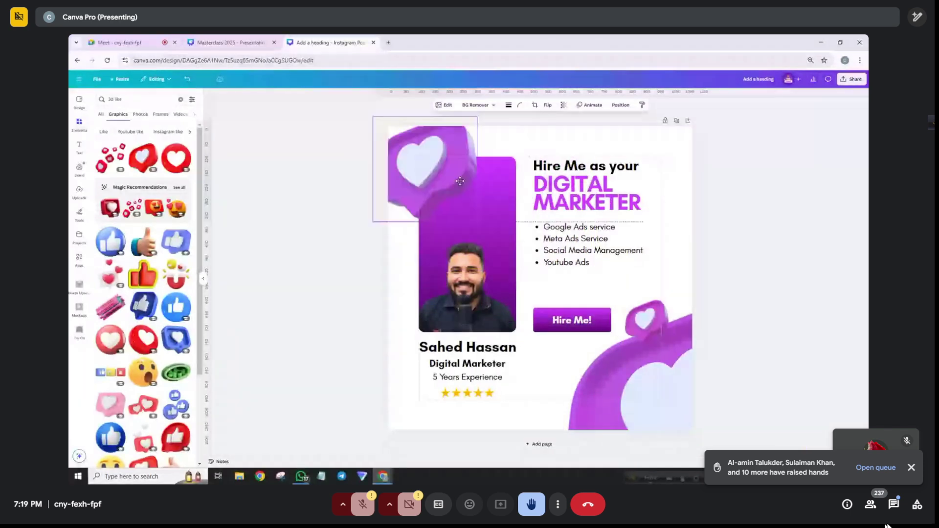
pyautogui.moveTo(460, 181); pyautogui.dragTo(423, 201)
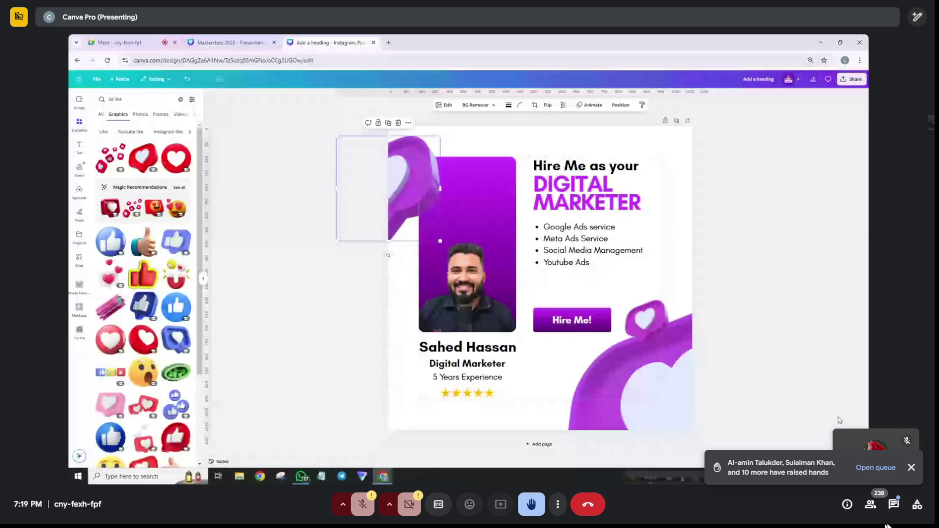
pyautogui.click(859, 461)
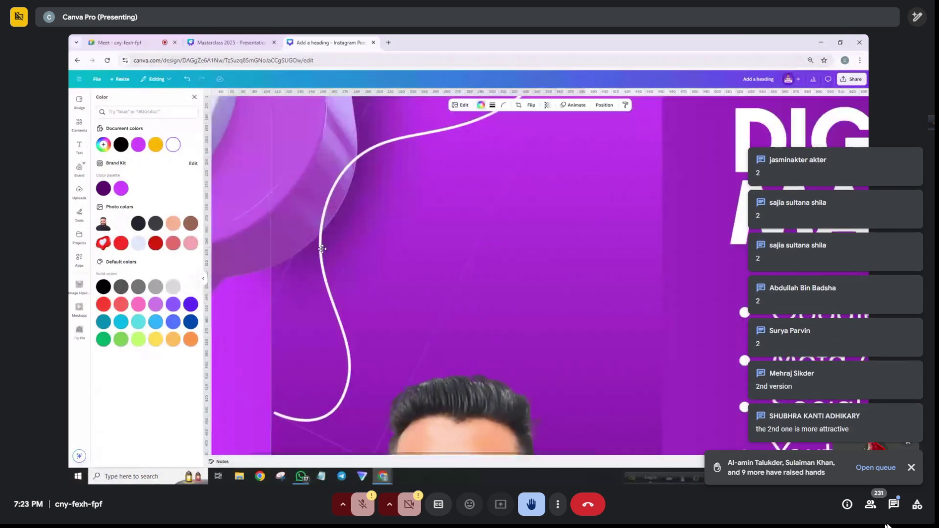
# Crop the white thread line graphic on the purple page 2 design.
pyautogui.scroll(5, 371, 262)
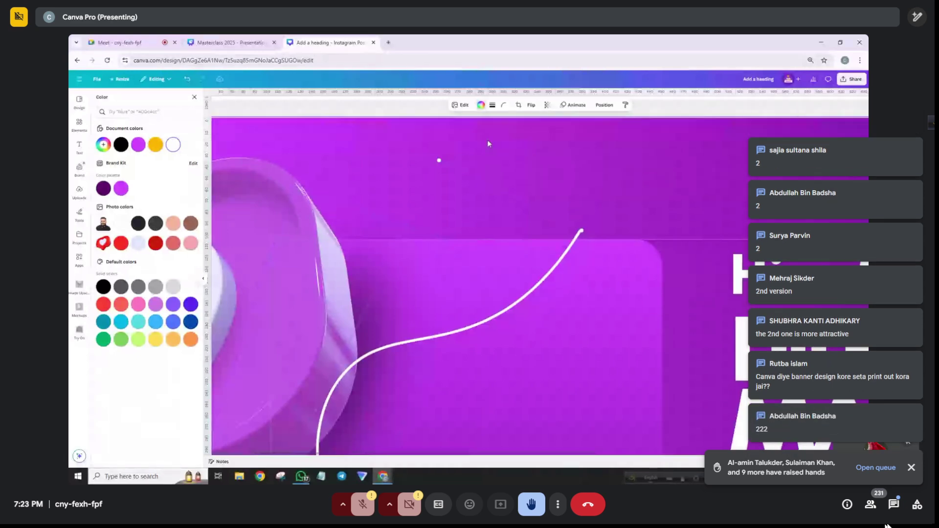
pyautogui.click(519, 104)
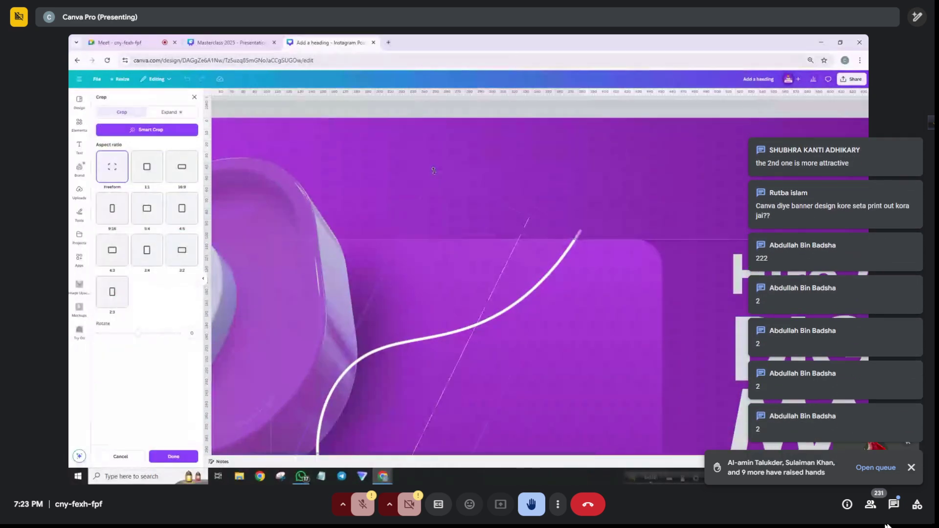
pyautogui.click(173, 457)
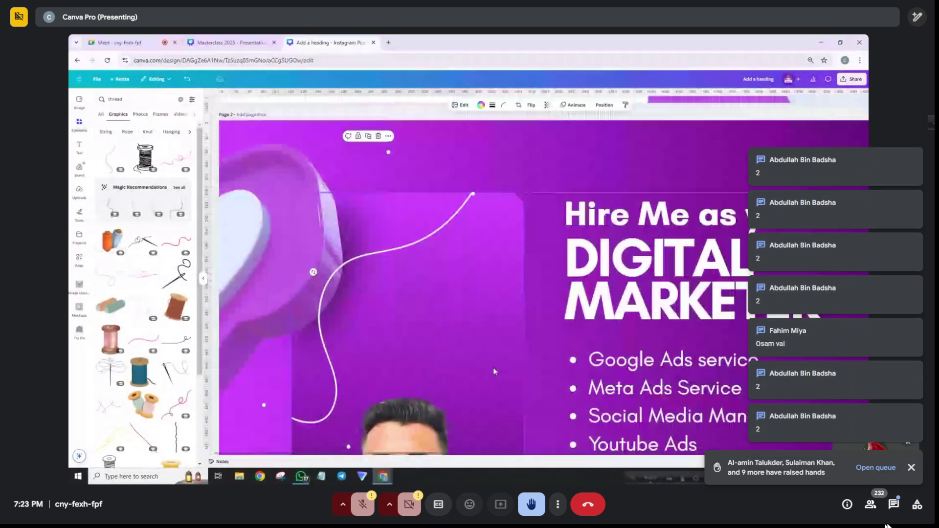
# Show the thread line's Position settings: 141.2 px width, 26.2° rotation.
pyautogui.scroll(-2, 493, 368)
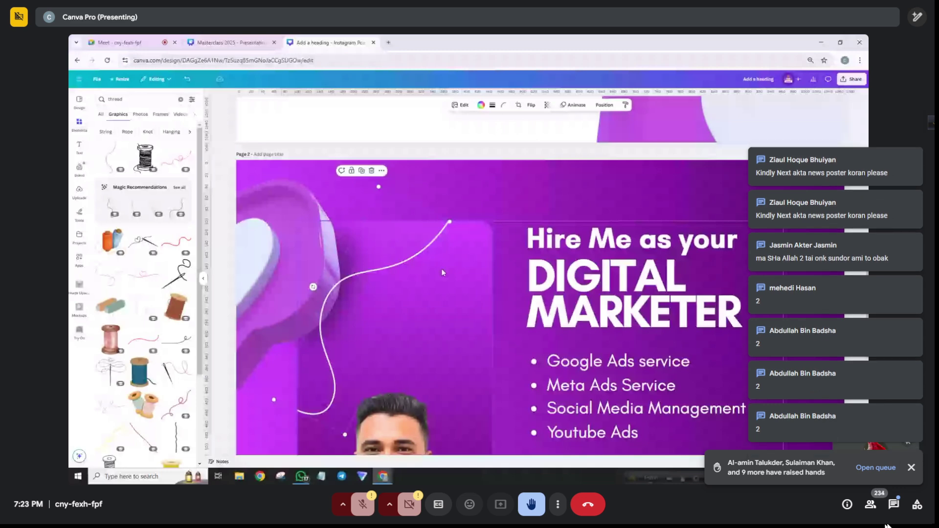
pyautogui.click(605, 104)
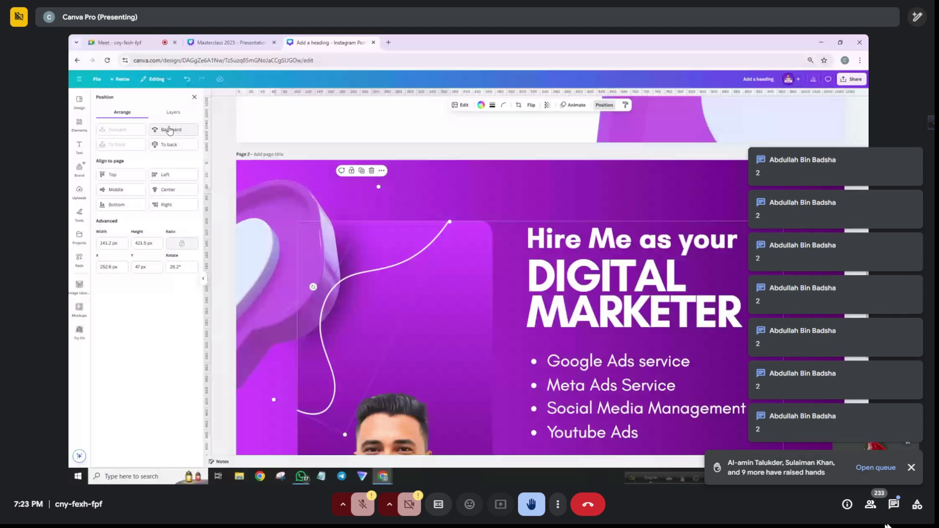
pyautogui.scroll(-3, 604, 245)
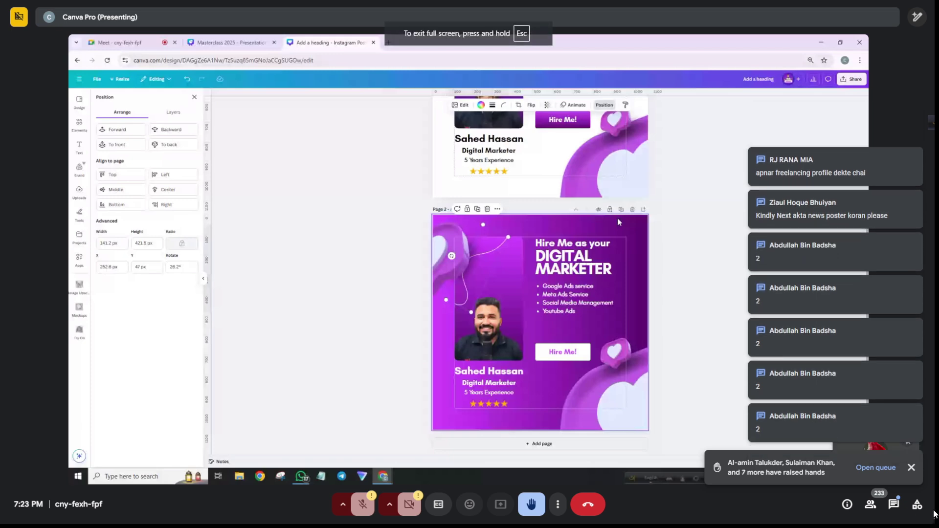
pyautogui.click(912, 468)
pyautogui.click(911, 471)
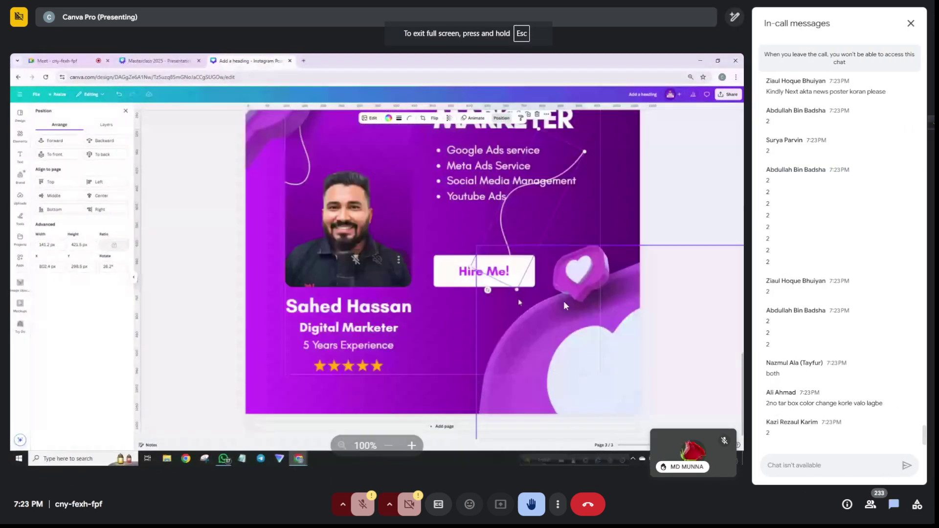
pyautogui.click(911, 24)
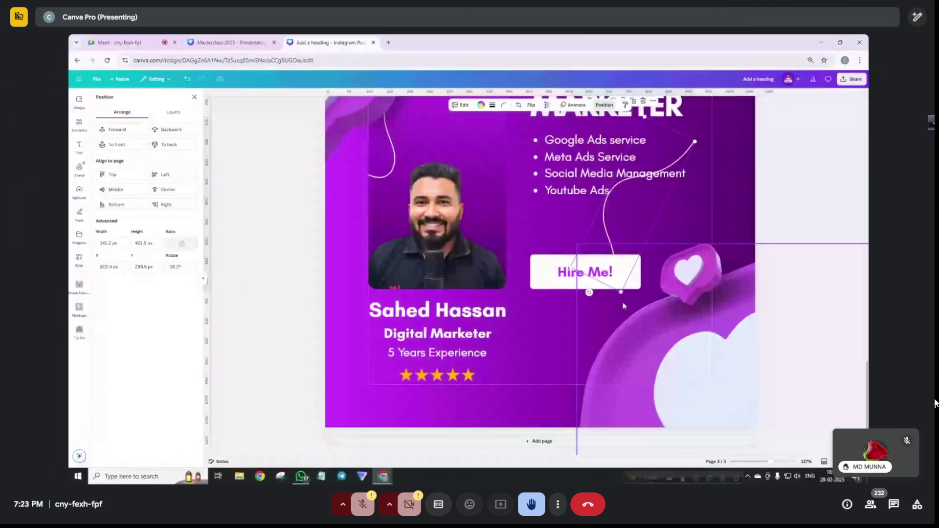
pyautogui.click(893, 511)
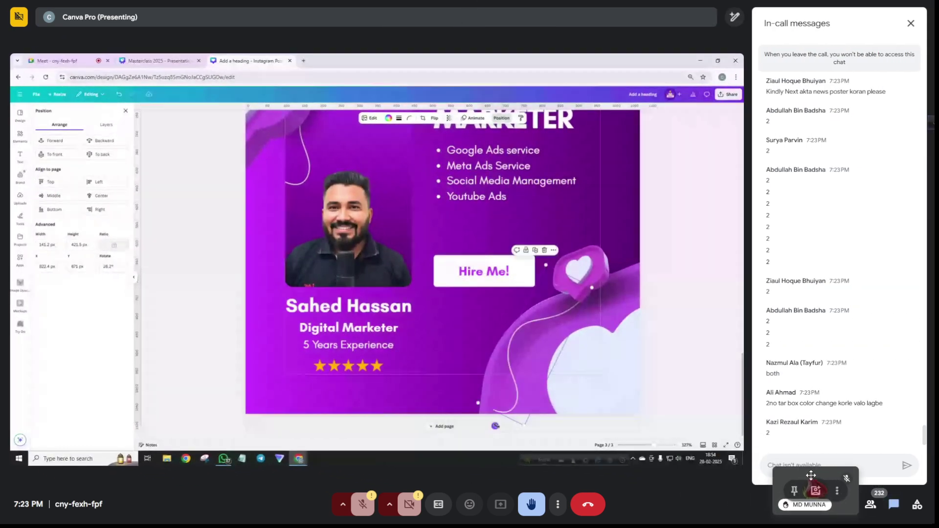
pyautogui.click(910, 23)
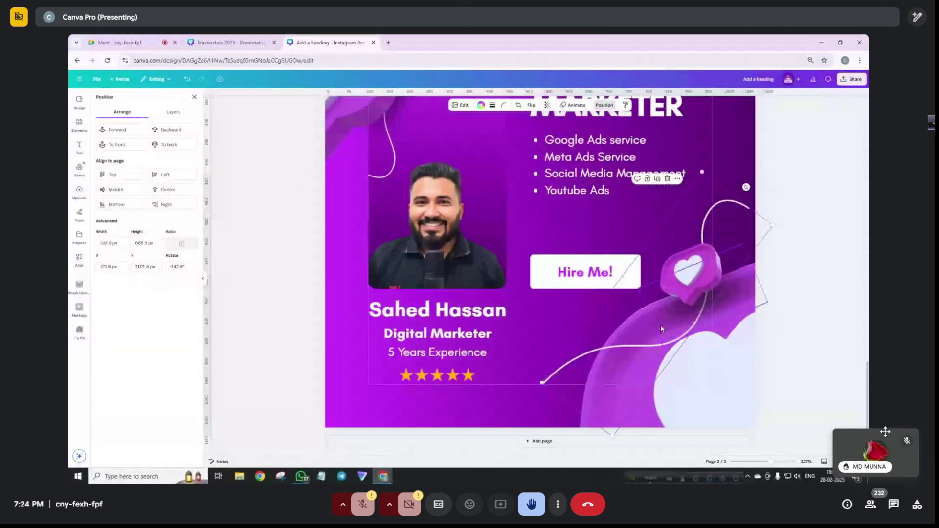
pyautogui.moveTo(912, 438); pyautogui.dragTo(930, 436)
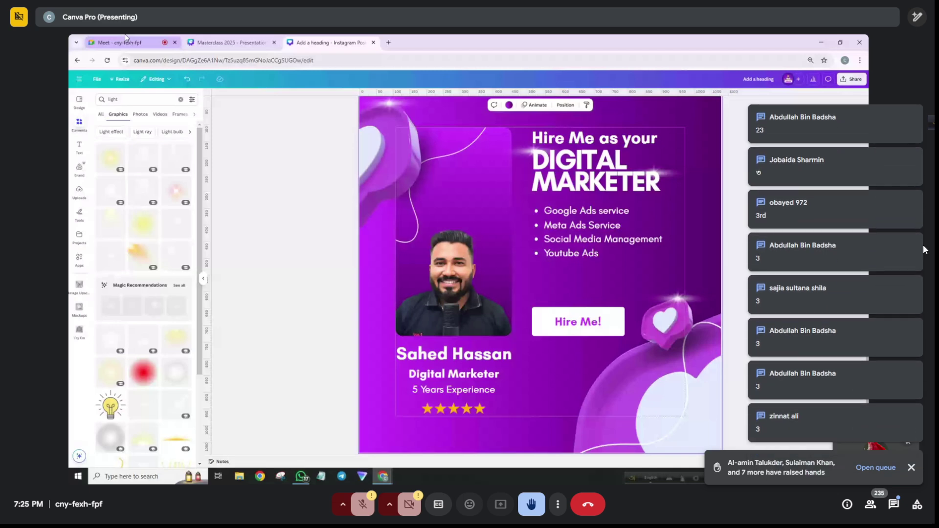
pyautogui.click(905, 164)
pyautogui.click(913, 30)
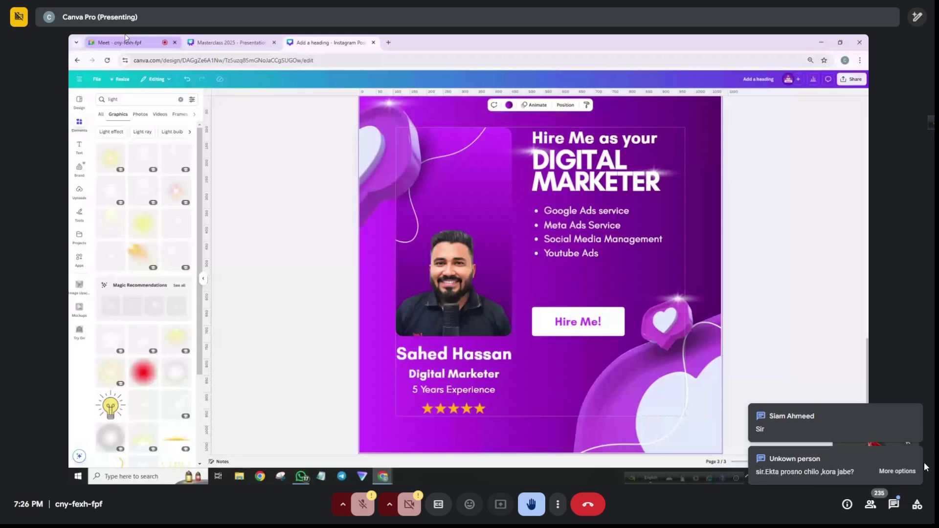
pyautogui.click(883, 430)
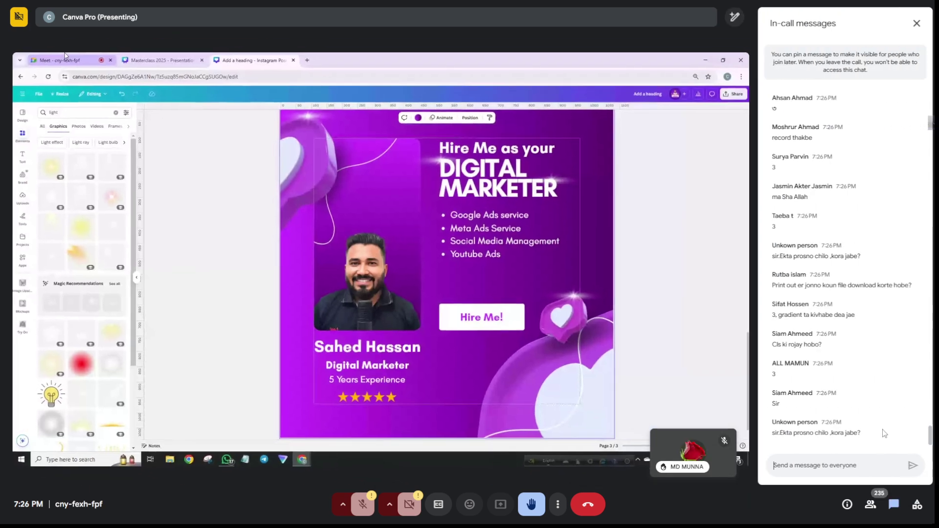
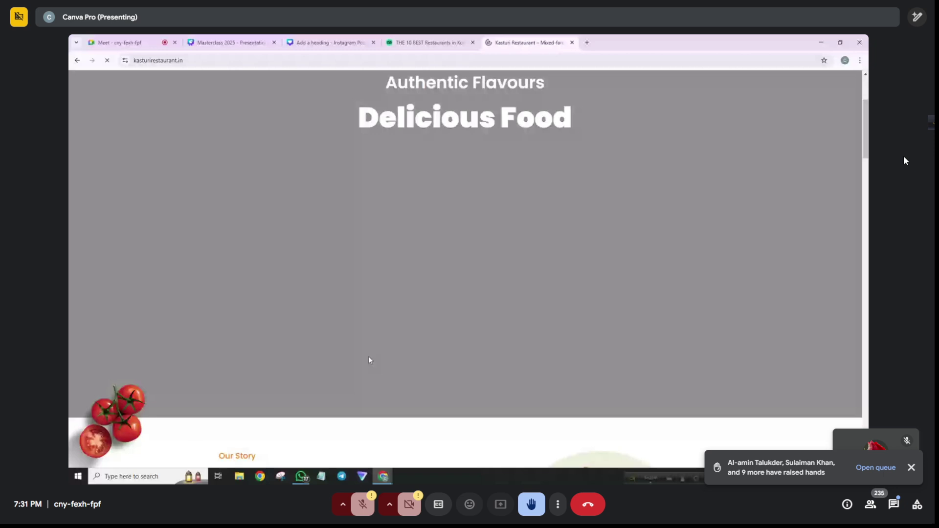
# Scroll the Kasturi Restaurant site to its rice-bowl section and open a link in a background tab.
pyautogui.scroll(-5, 451, 318)
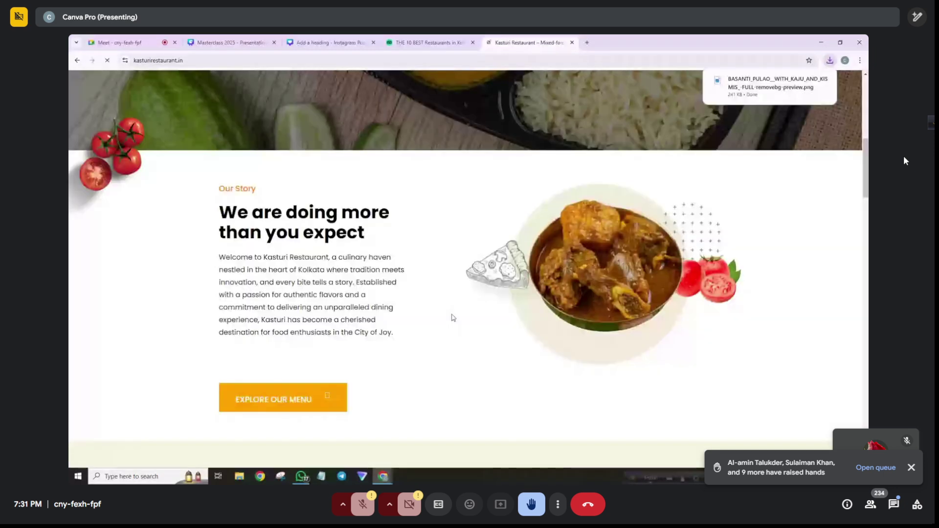
pyautogui.scroll(1, 452, 318)
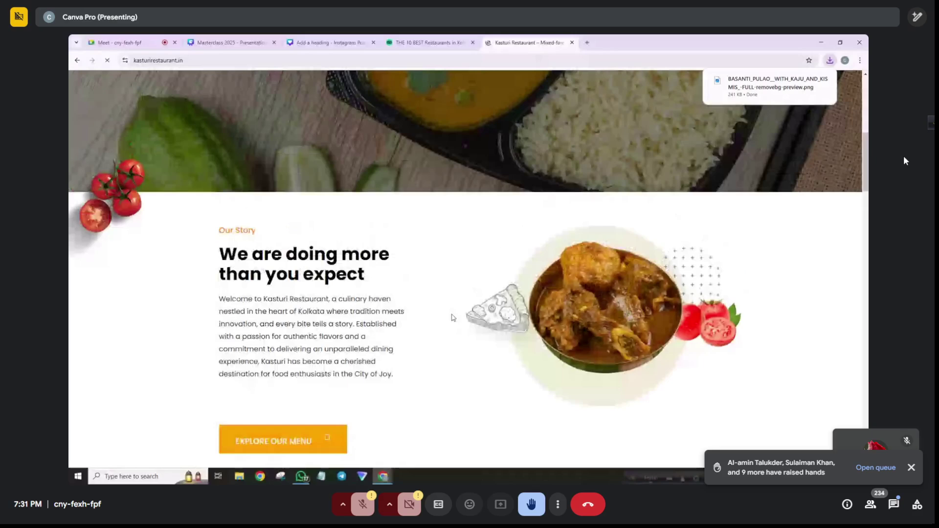
pyautogui.scroll(-4, 454, 318)
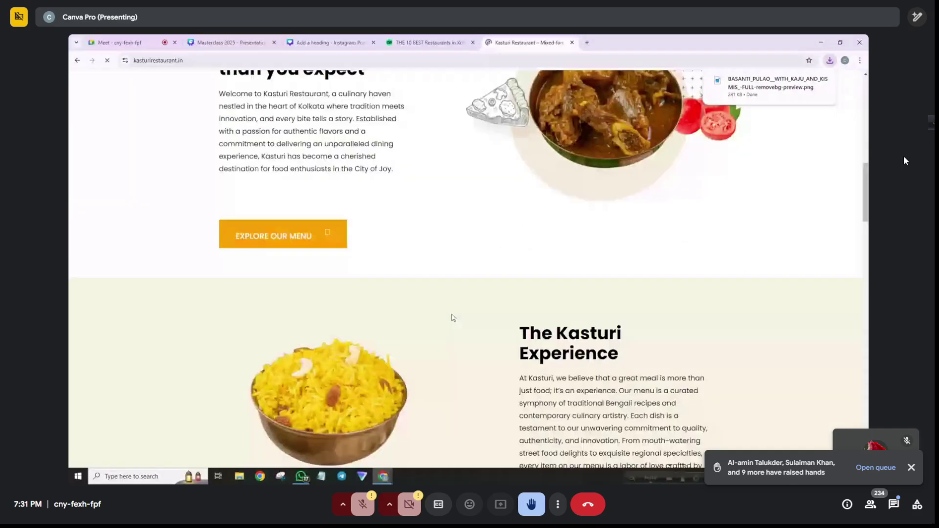
pyautogui.scroll(-20, 453, 318)
pyautogui.middleClick(262, 387)
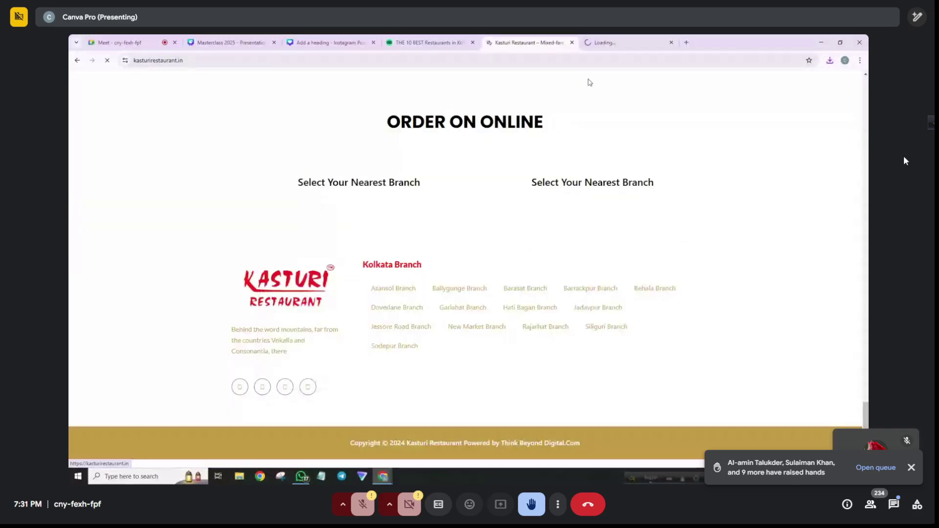
pyautogui.click(610, 46)
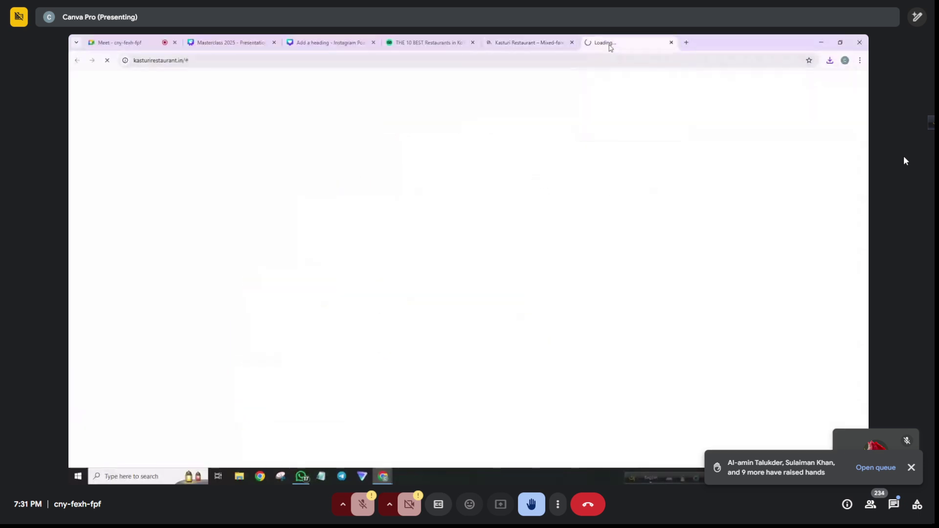
pyautogui.click(554, 47)
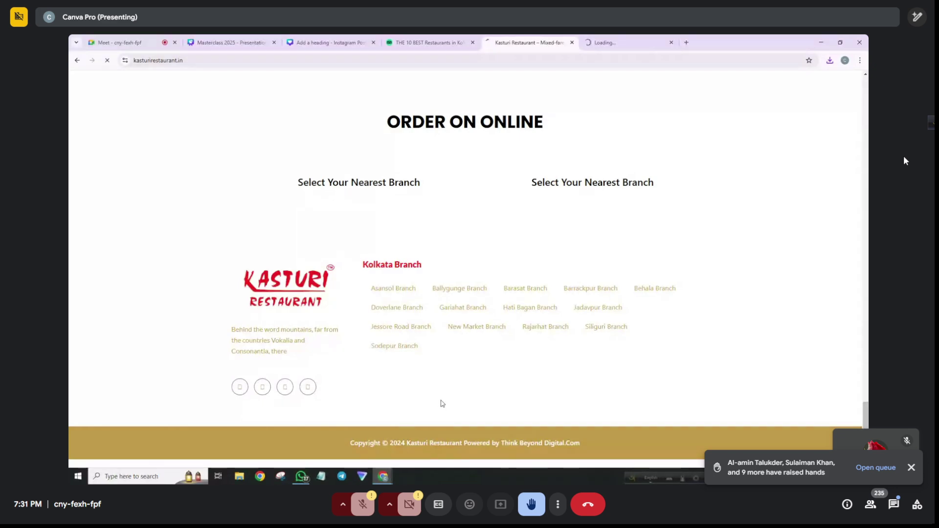
# Scroll back through the Kasturi homepage, then return to the Canva Instagram design.
pyautogui.scroll(4, 443, 404)
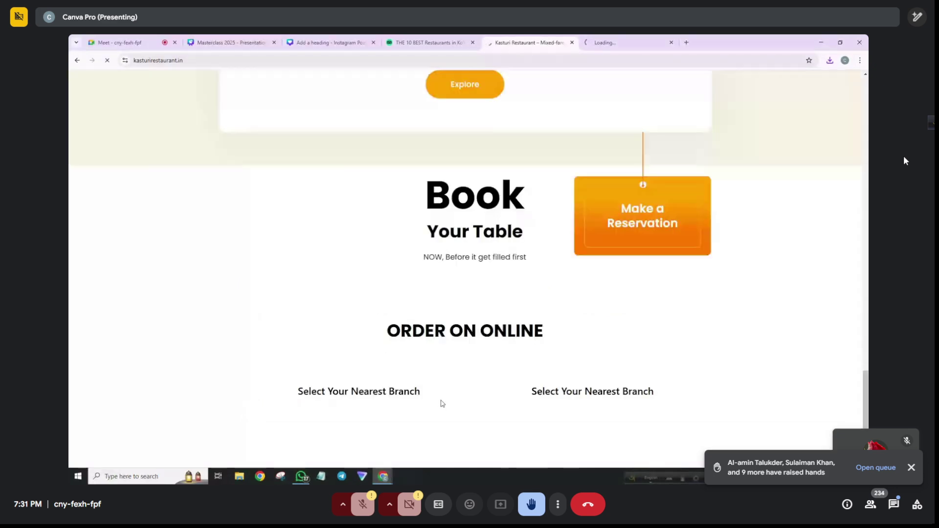
pyautogui.scroll(7, 443, 403)
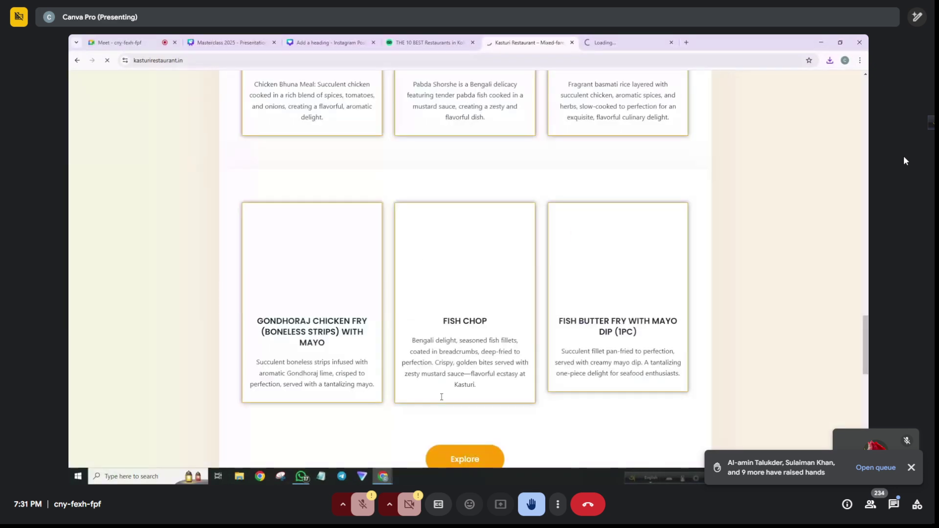
pyautogui.scroll(7, 442, 397)
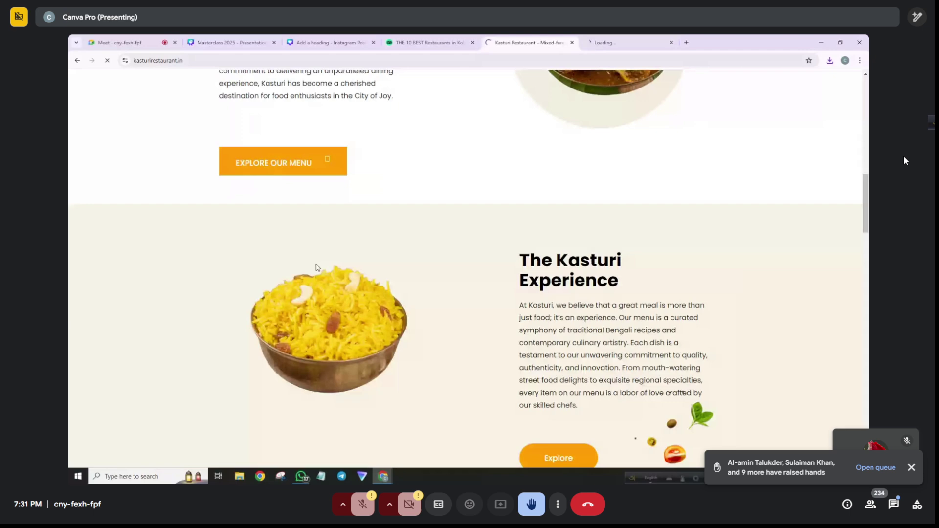
pyautogui.scroll(-2, 317, 268)
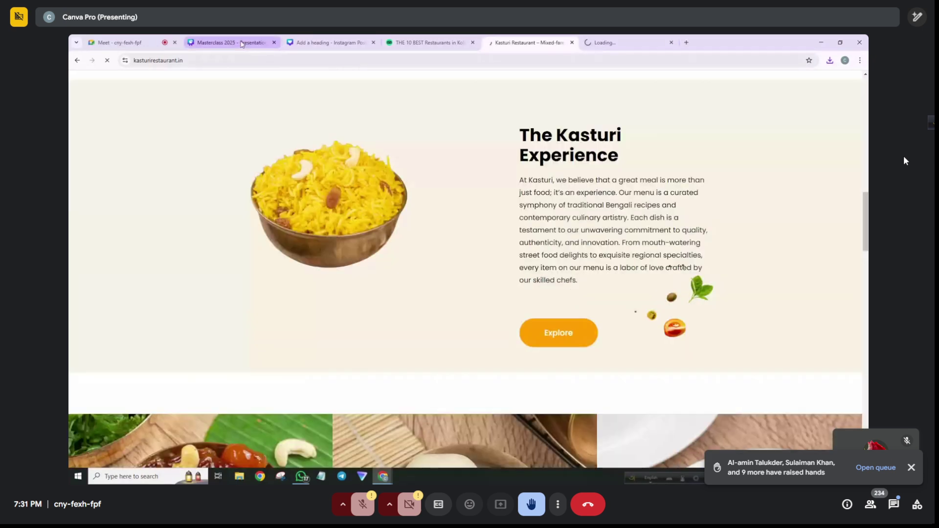
pyautogui.click(329, 42)
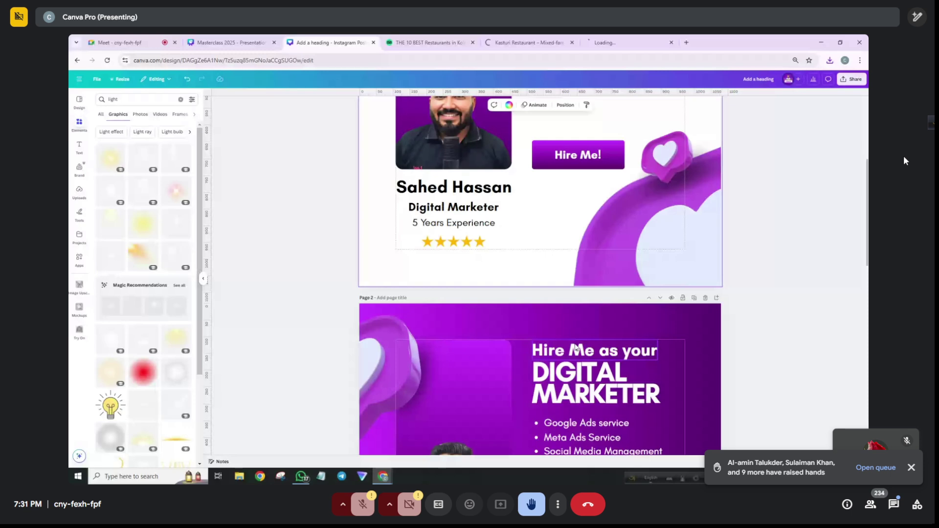
# Add a blank Page 4 below Page 3 and place the uploaded rice bowl photo on it.
pyautogui.scroll(-3, 576, 348)
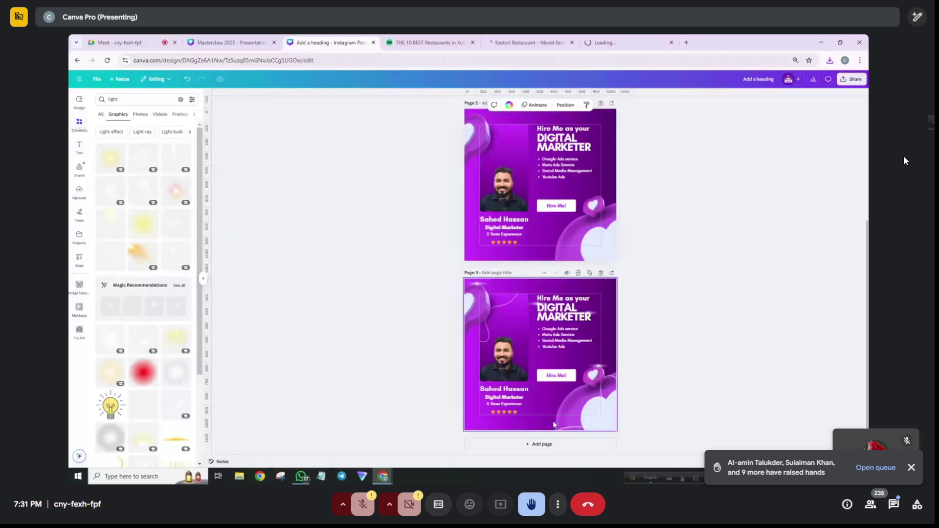
pyautogui.click(540, 444)
pyautogui.click(82, 195)
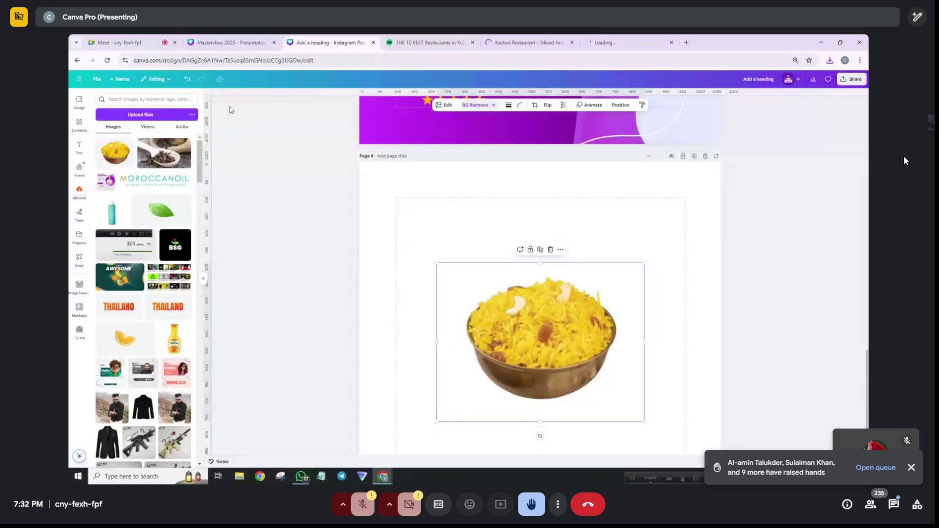
# Switch to the Kasturi Restaurant website tab for reference.
pyautogui.click(628, 43)
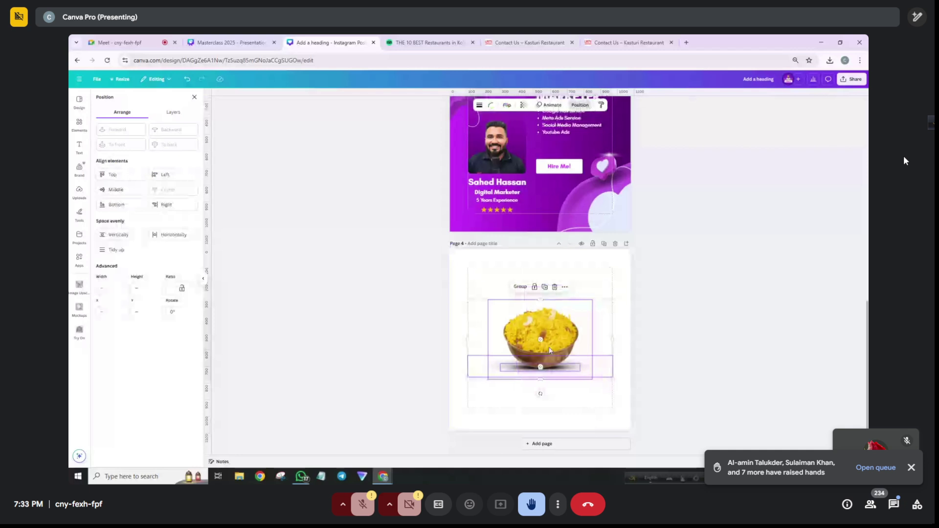
# Undo the last change on Page 4 before adding the yellow circle.
pyautogui.hotkey('ctrl', 'z')
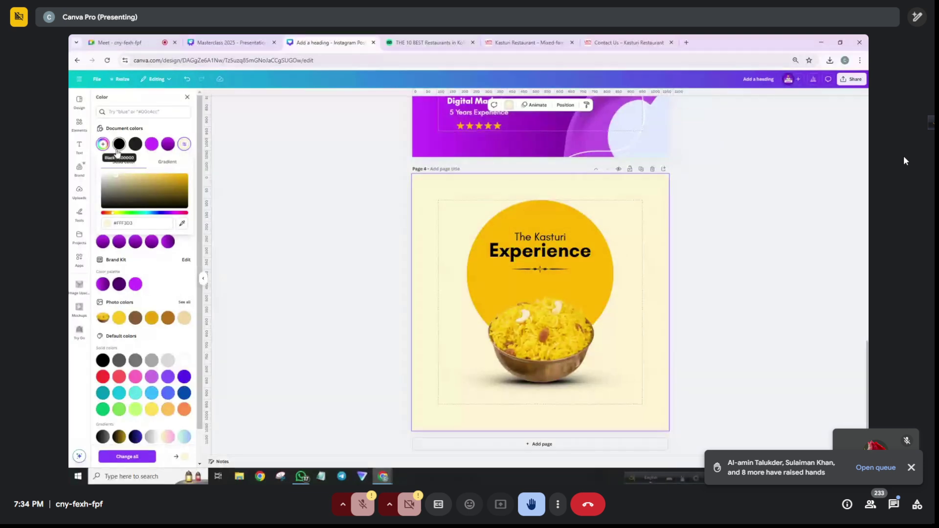
pyautogui.click(619, 230)
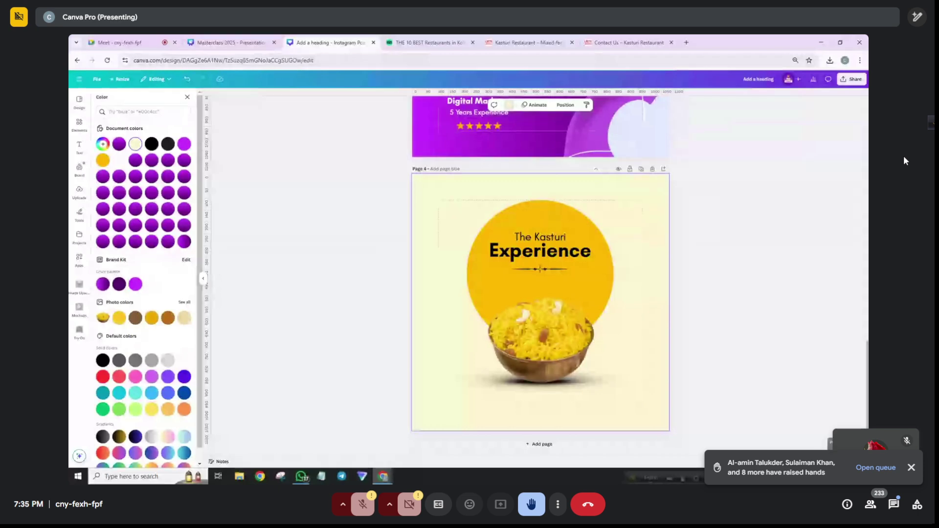
pyautogui.click(144, 45)
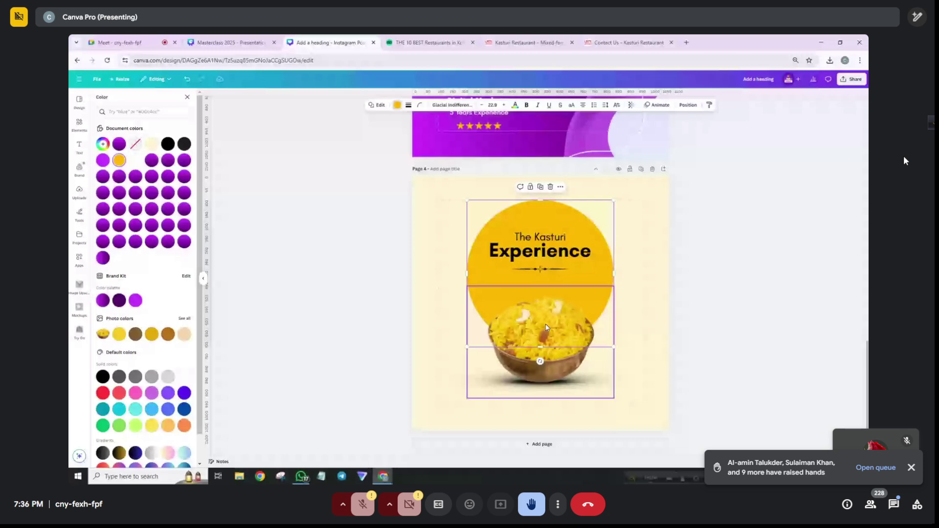
# Deselect the element and close the colour options on Page 4.
pyautogui.press('Escape')
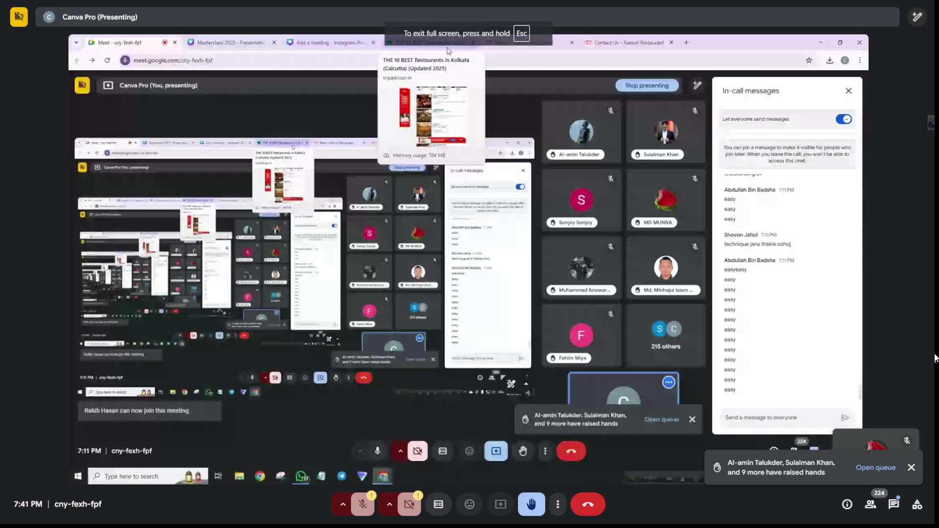
# Dismiss the raised-hands notice, read the in-call chat messages, then close the chat panel.
pyautogui.click(911, 467)
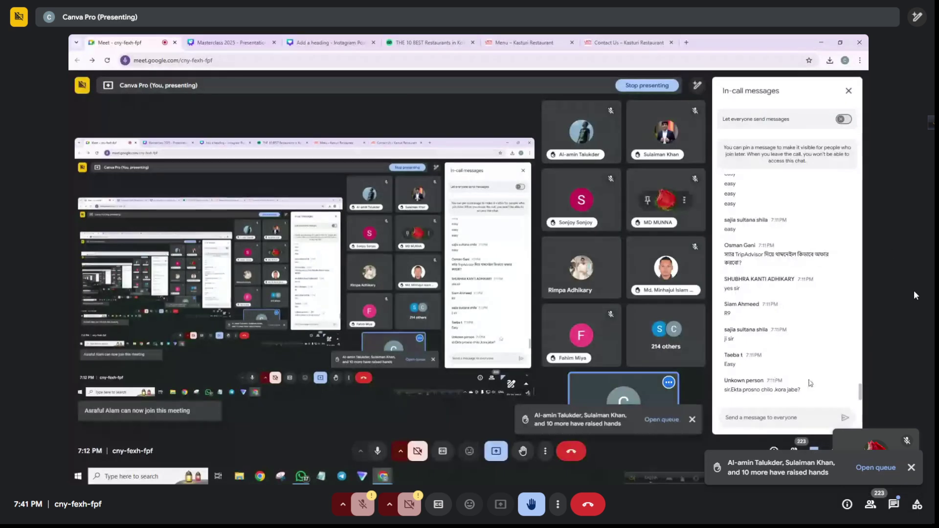
pyautogui.click(893, 504)
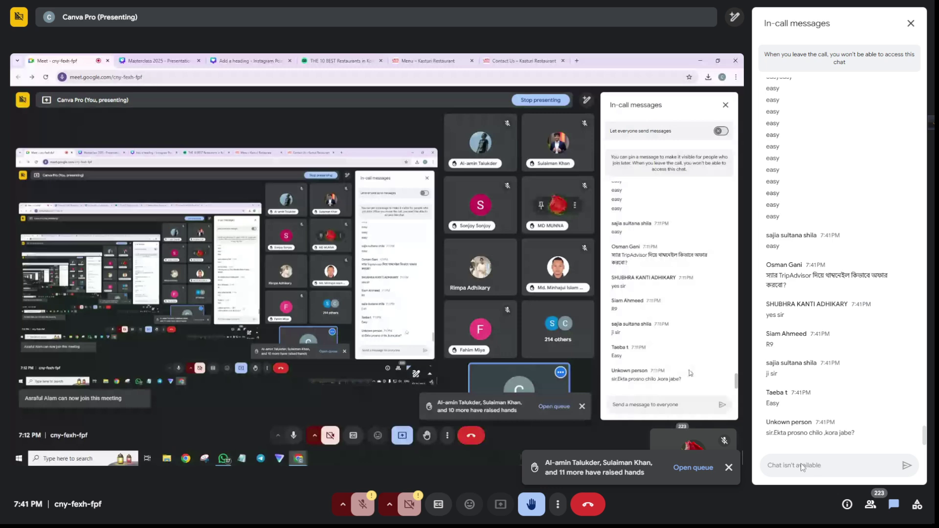
pyautogui.click(727, 469)
pyautogui.scroll(10, 795, 367)
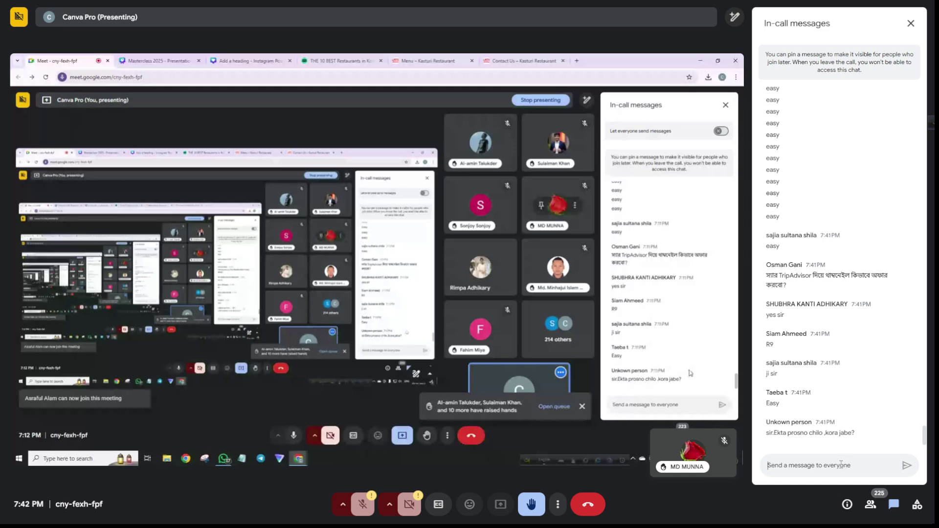
pyautogui.click(910, 24)
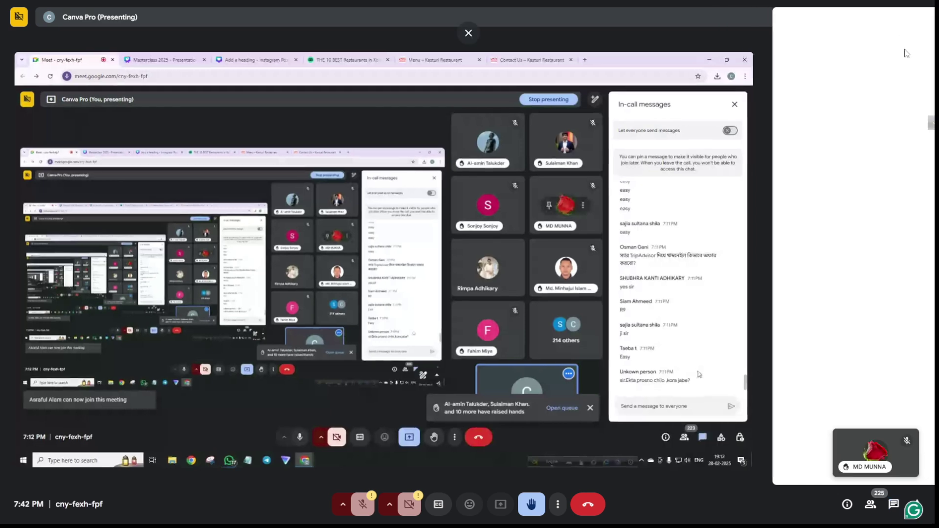